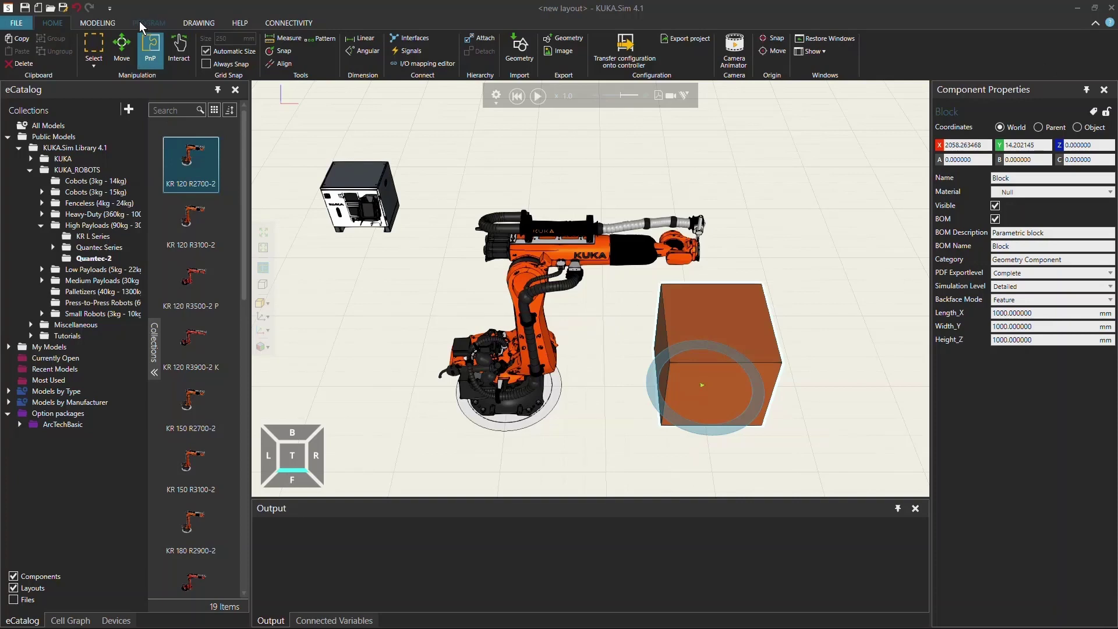
Step: Open the PROGRAM tab and select the KR 120 robot to load its jog data and Main routine
{"action": "left_click", "coordinate": [140, 24]}
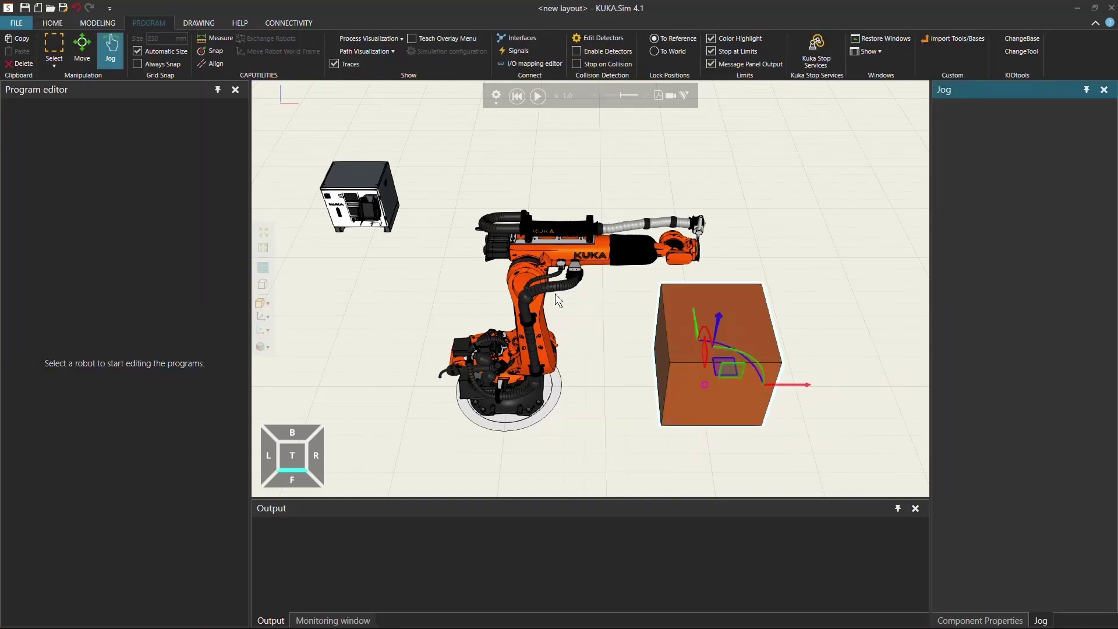
{"action": "left_click", "coordinate": [526, 275]}
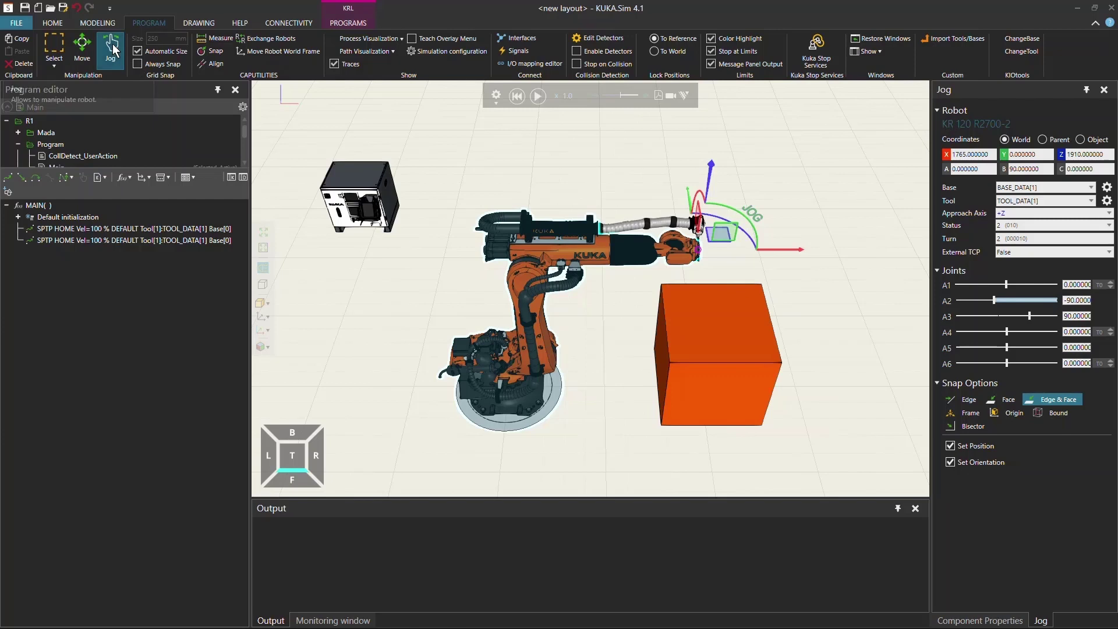
{"action": "left_click", "coordinate": [82, 51]}
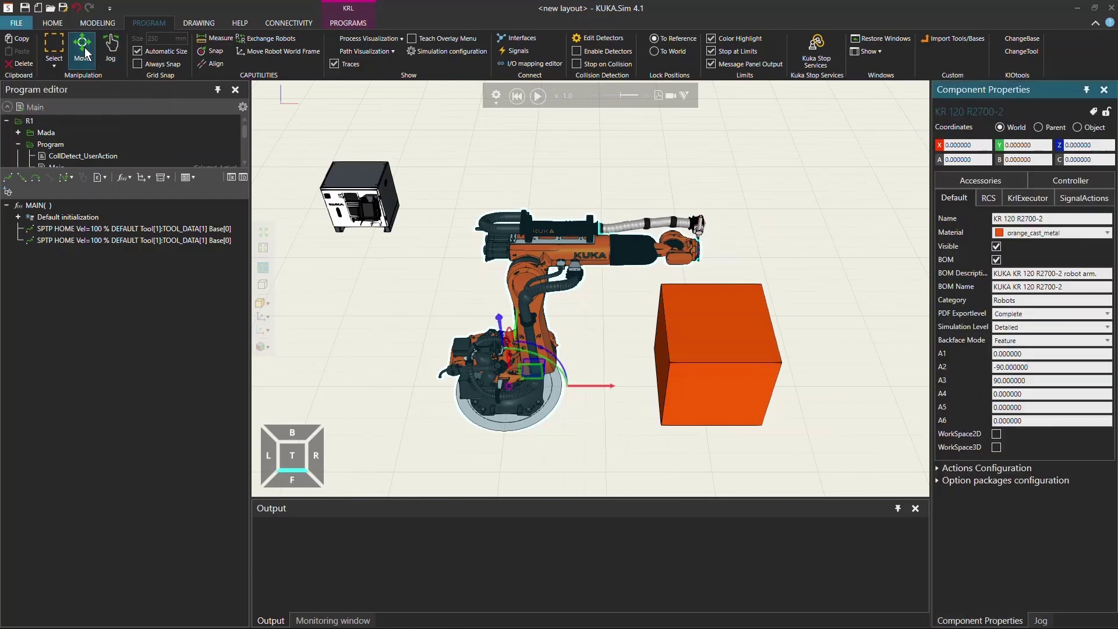
{"action": "left_click_drag", "start_coordinate": [587, 387], "coordinate": [536, 383]}
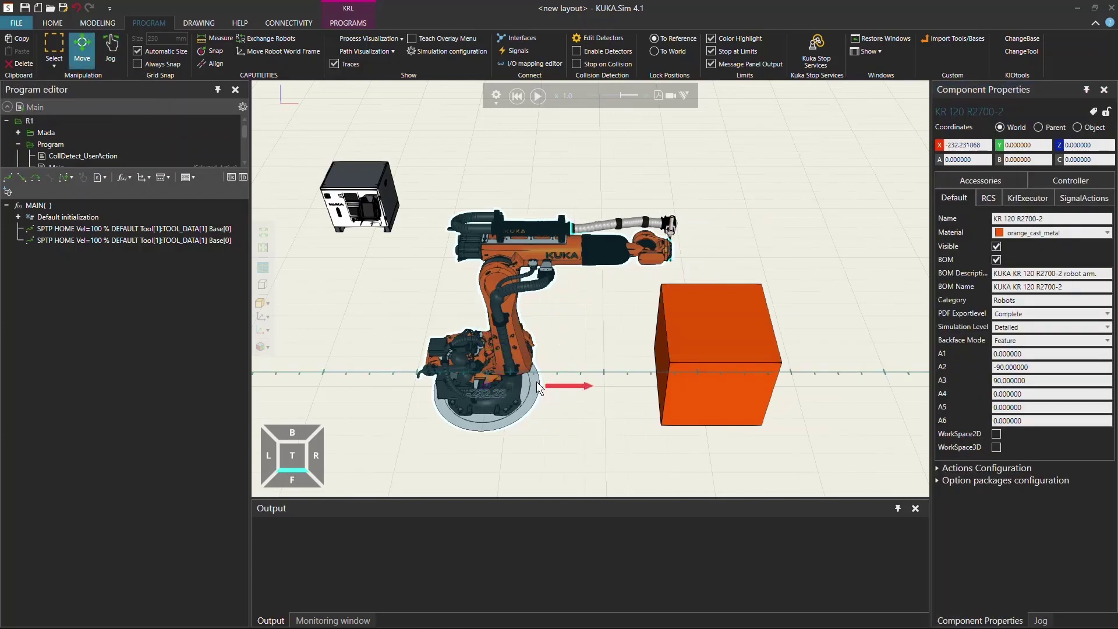
{"action": "left_click", "coordinate": [118, 44]}
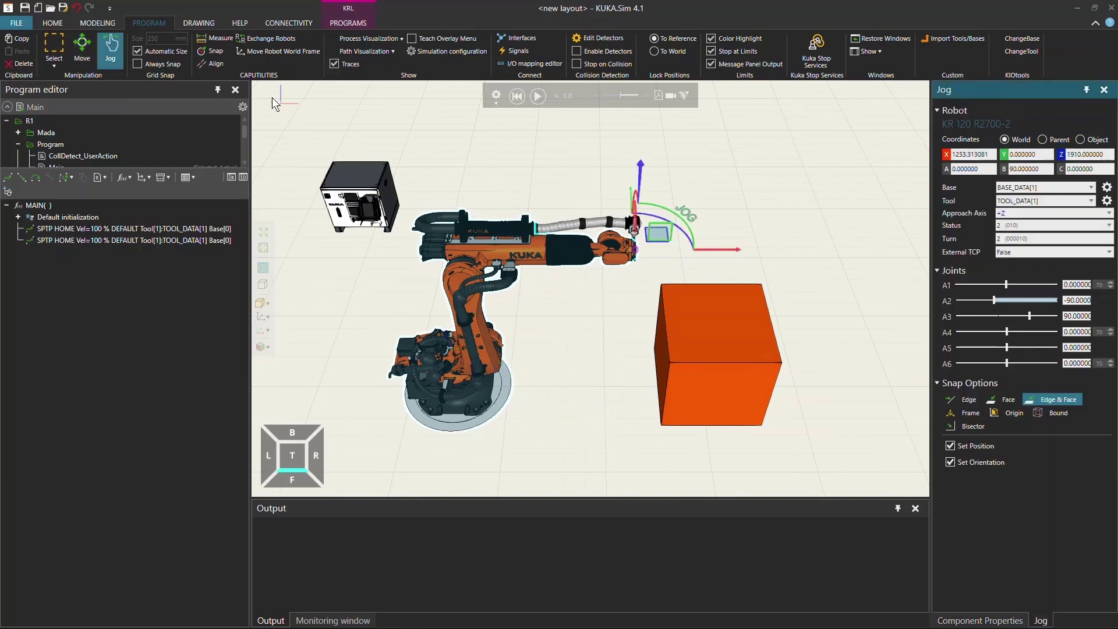
{"action": "left_click", "coordinate": [76, 8]}
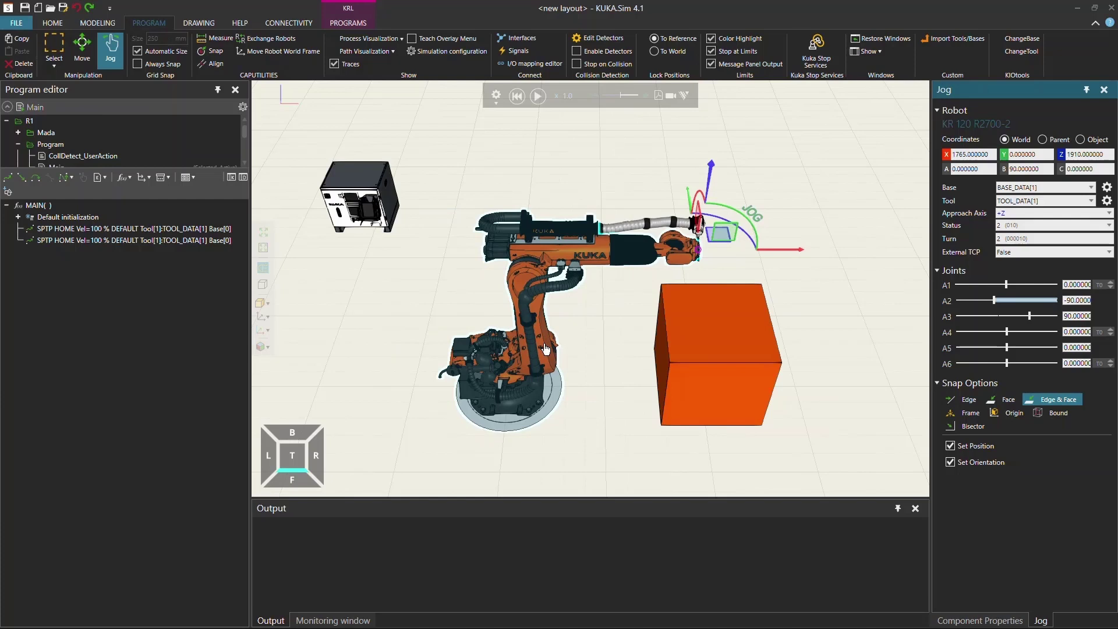
{"action": "scroll", "coordinate": [545, 349], "scroll_direction": "up", "scroll_amount": 2}
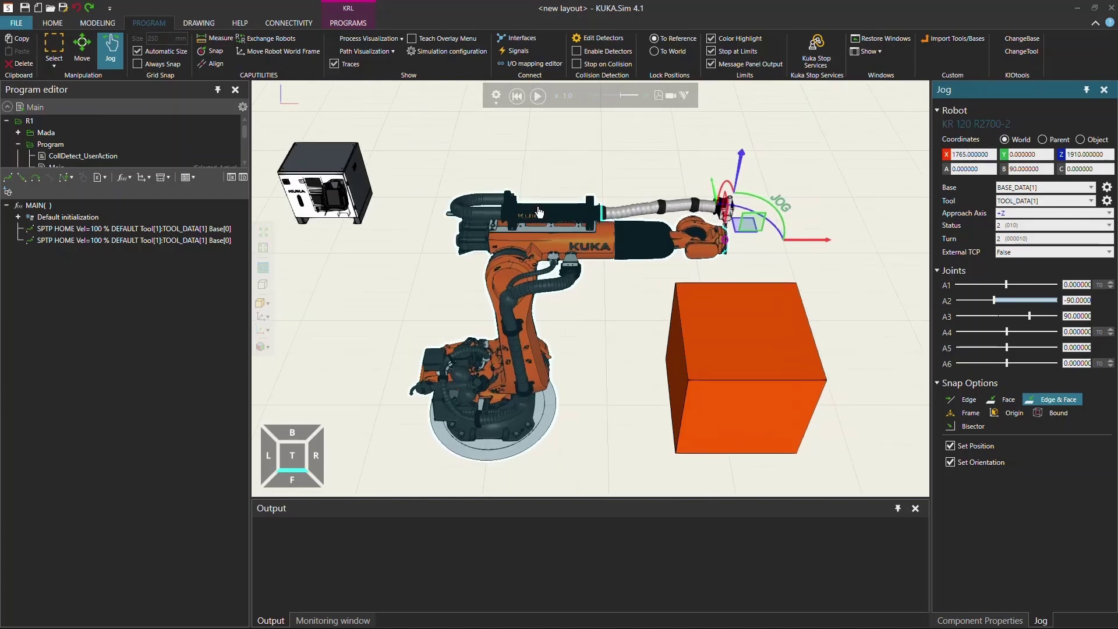
{"action": "left_click_drag", "start_coordinate": [542, 353], "coordinate": [604, 277]}
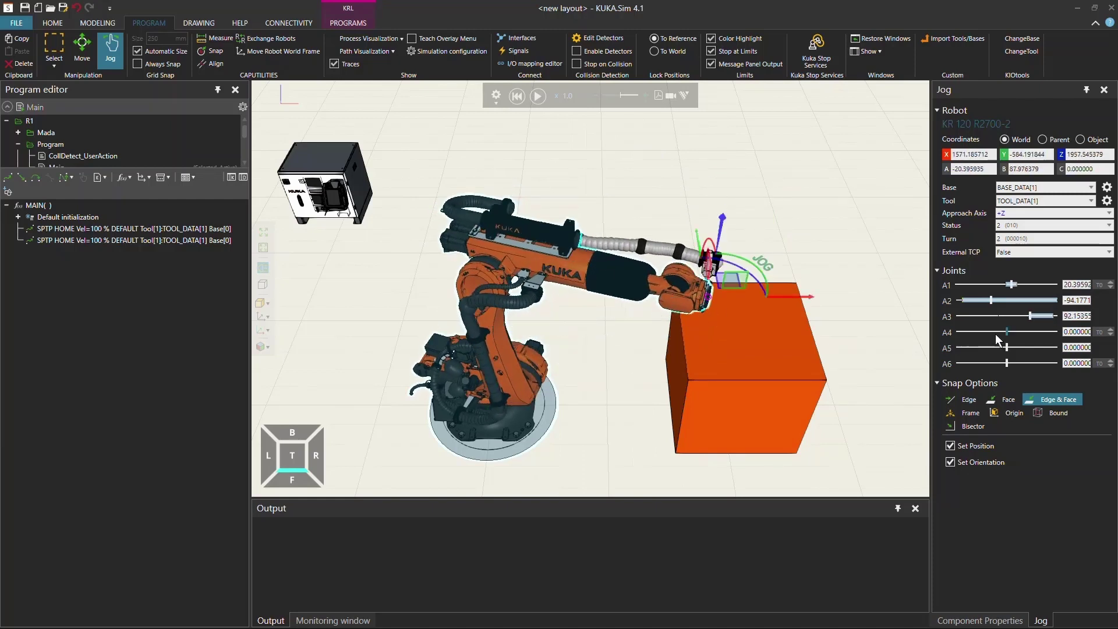
{"action": "left_click_drag", "start_coordinate": [1007, 332], "coordinate": [1029, 363]}
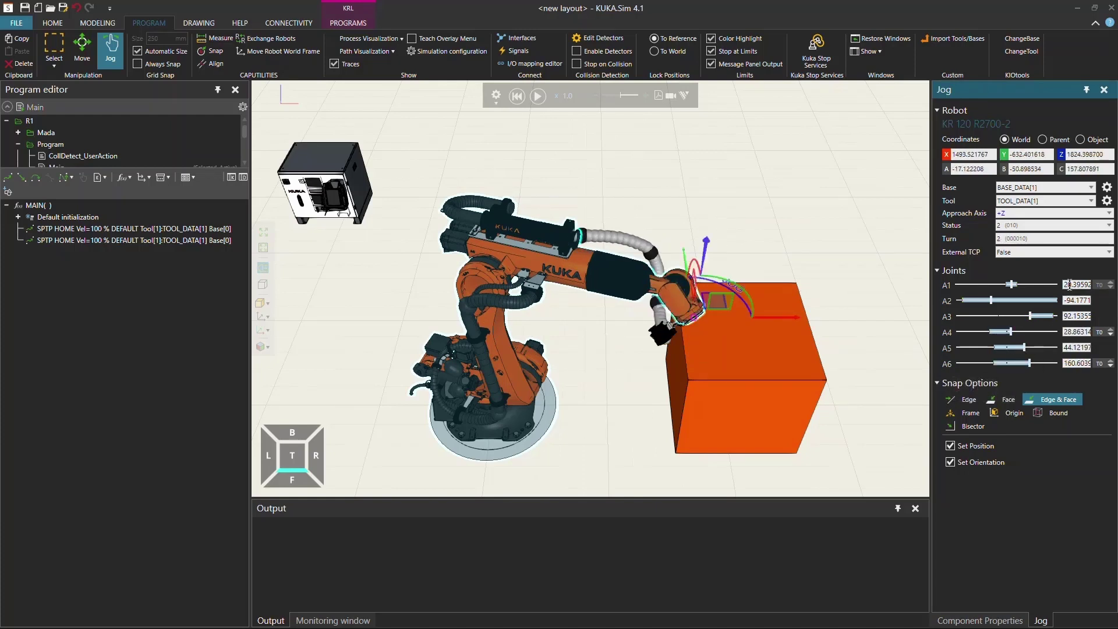
{"action": "type", "text": "100"}
{"action": "key", "text": "Return"}
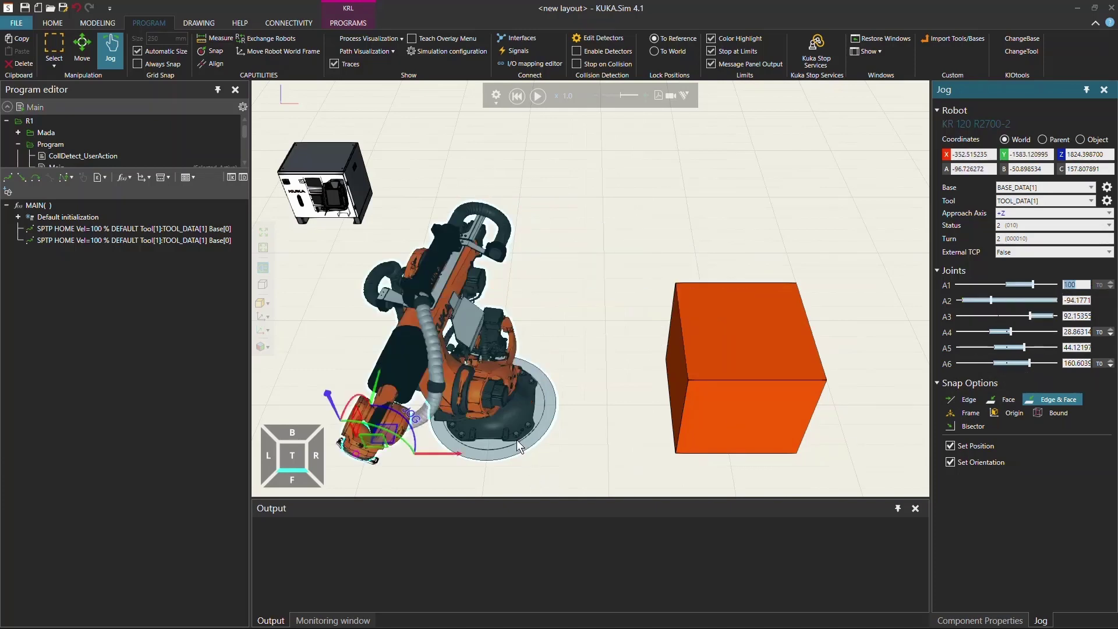
{"action": "left_click", "coordinate": [520, 97]}
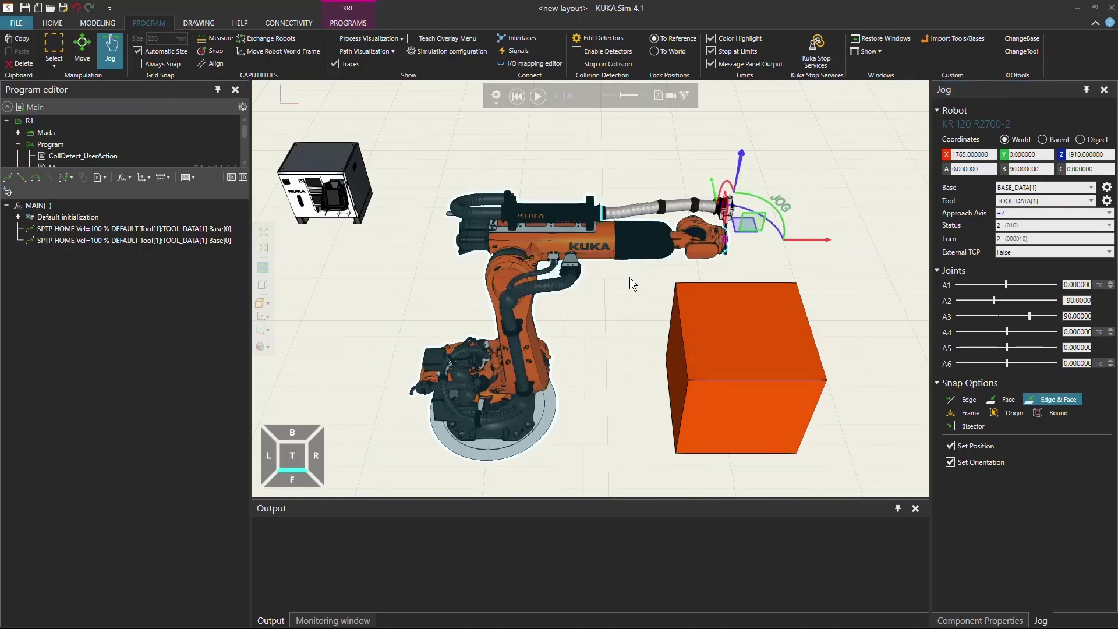
Step: Jog the robot's tool in World coordinates along the X and Y axes
{"action": "right_click_drag", "start_coordinate": [629, 314], "coordinate": [608, 316]}
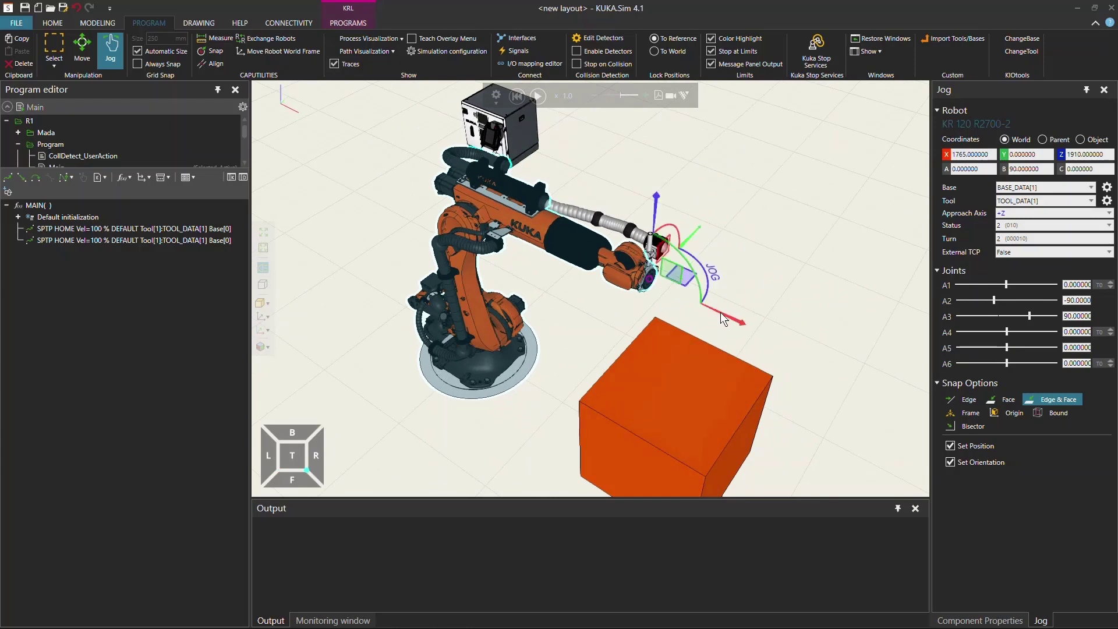
{"action": "mouse_move", "coordinate": [741, 320]}
{"action": "left_mouse_down"}
{"action": "mouse_move", "coordinate": [772, 351]}
{"action": "mouse_move", "coordinate": [637, 284]}
{"action": "mouse_move", "coordinate": [725, 334]}
{"action": "left_mouse_up"}
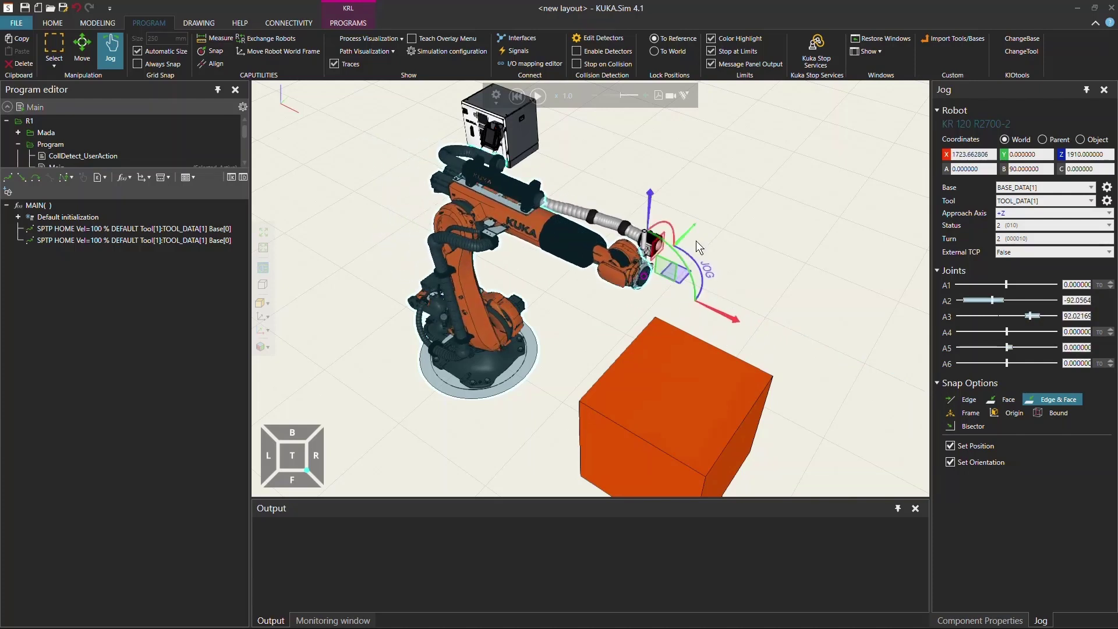
{"action": "left_click_drag", "start_coordinate": [689, 229], "coordinate": [585, 306]}
{"action": "scroll", "coordinate": [583, 302], "scroll_direction": "up", "scroll_amount": 4}
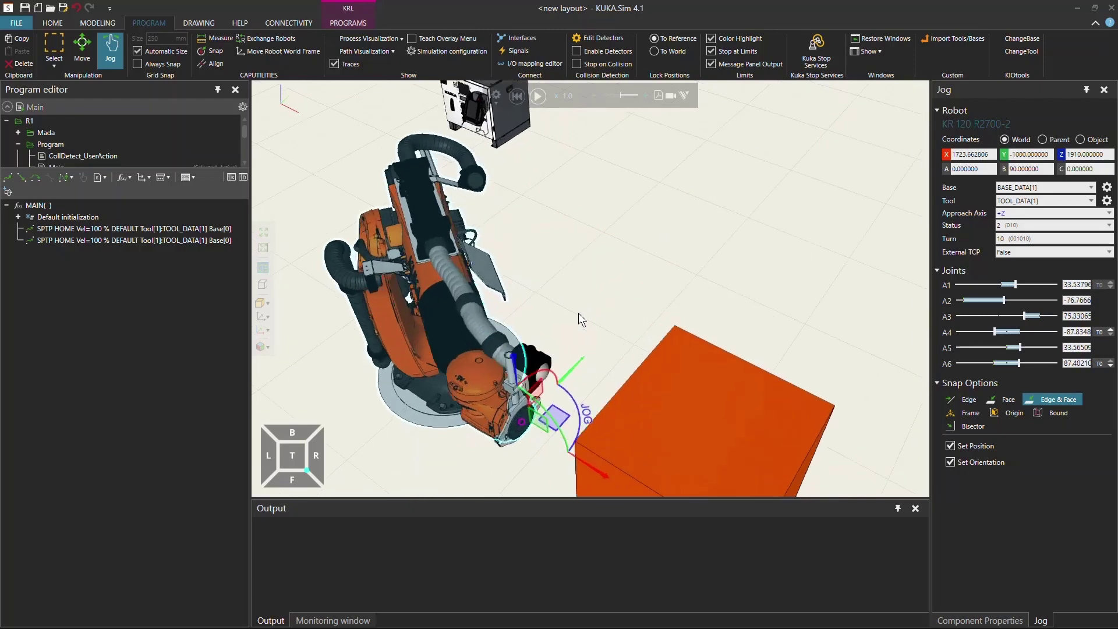
{"action": "left_click_drag", "start_coordinate": [575, 379], "coordinate": [634, 295]}
{"action": "scroll", "coordinate": [632, 304], "scroll_direction": "down", "scroll_amount": 3}
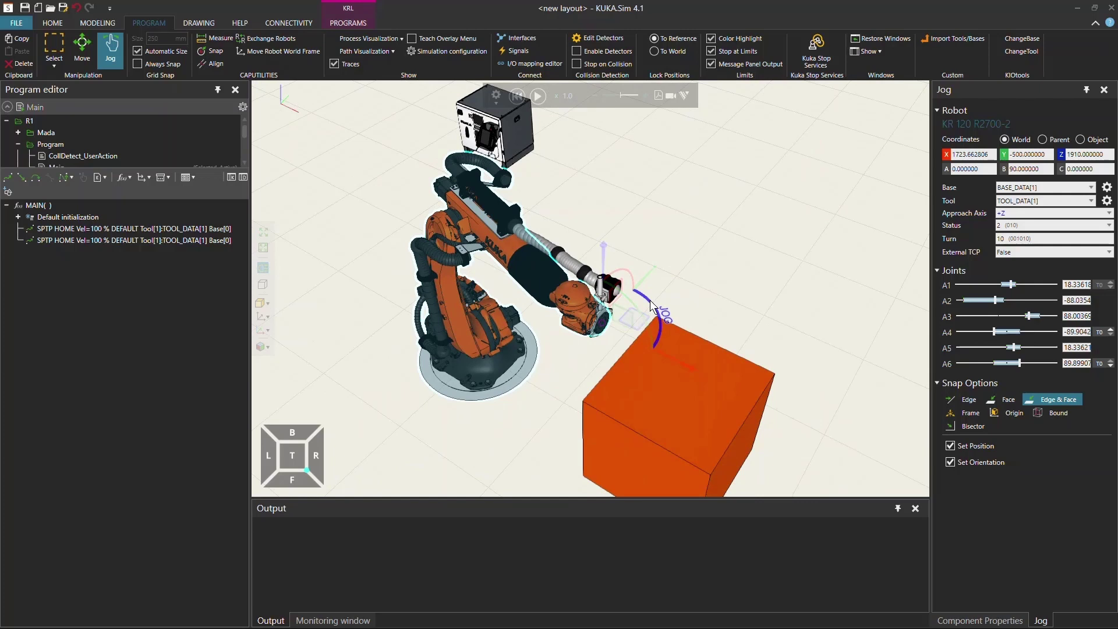
Step: Rotate the tool about Z and slide it in horizontal and vertical planes to X 1776.3, Y -391.4, Z 1629.8
{"action": "mouse_move", "coordinate": [650, 299]}
{"action": "left_mouse_down"}
{"action": "mouse_move", "coordinate": [642, 354]}
{"action": "mouse_move", "coordinate": [655, 344]}
{"action": "mouse_move", "coordinate": [606, 280]}
{"action": "mouse_move", "coordinate": [620, 268]}
{"action": "mouse_move", "coordinate": [641, 295]}
{"action": "mouse_move", "coordinate": [606, 330]}
{"action": "mouse_move", "coordinate": [641, 320]}
{"action": "mouse_move", "coordinate": [664, 350]}
{"action": "mouse_move", "coordinate": [634, 305]}
{"action": "left_mouse_up"}
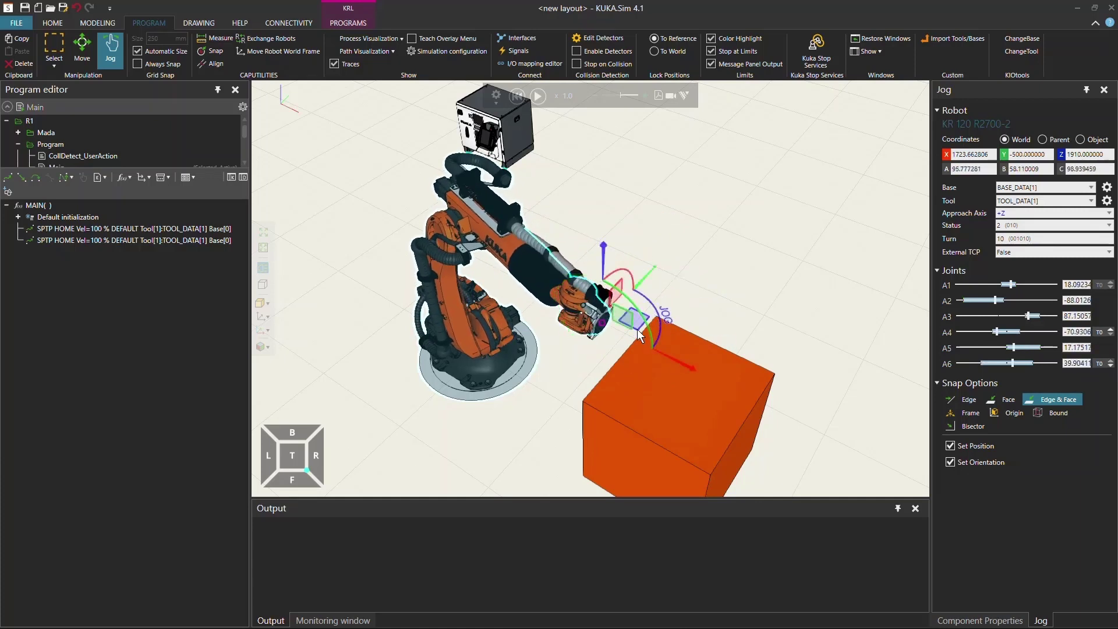
{"action": "right_click_drag", "start_coordinate": [637, 329], "coordinate": [544, 314]}
{"action": "mouse_move", "coordinate": [541, 315]}
{"action": "left_mouse_down"}
{"action": "mouse_move", "coordinate": [701, 225]}
{"action": "mouse_move", "coordinate": [575, 288]}
{"action": "mouse_move", "coordinate": [438, 314]}
{"action": "mouse_move", "coordinate": [565, 295]}
{"action": "mouse_move", "coordinate": [653, 249]}
{"action": "mouse_move", "coordinate": [714, 249]}
{"action": "mouse_move", "coordinate": [674, 228]}
{"action": "mouse_move", "coordinate": [510, 250]}
{"action": "mouse_move", "coordinate": [488, 341]}
{"action": "mouse_move", "coordinate": [559, 313]}
{"action": "left_mouse_up"}
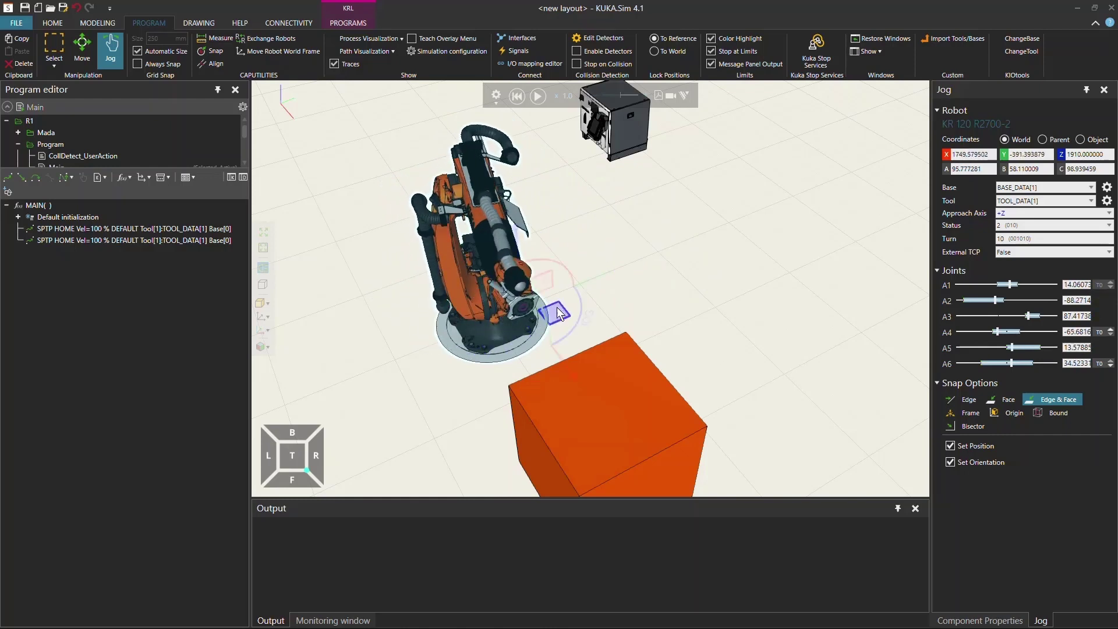
{"action": "left_click_drag", "start_coordinate": [558, 313], "coordinate": [560, 314]}
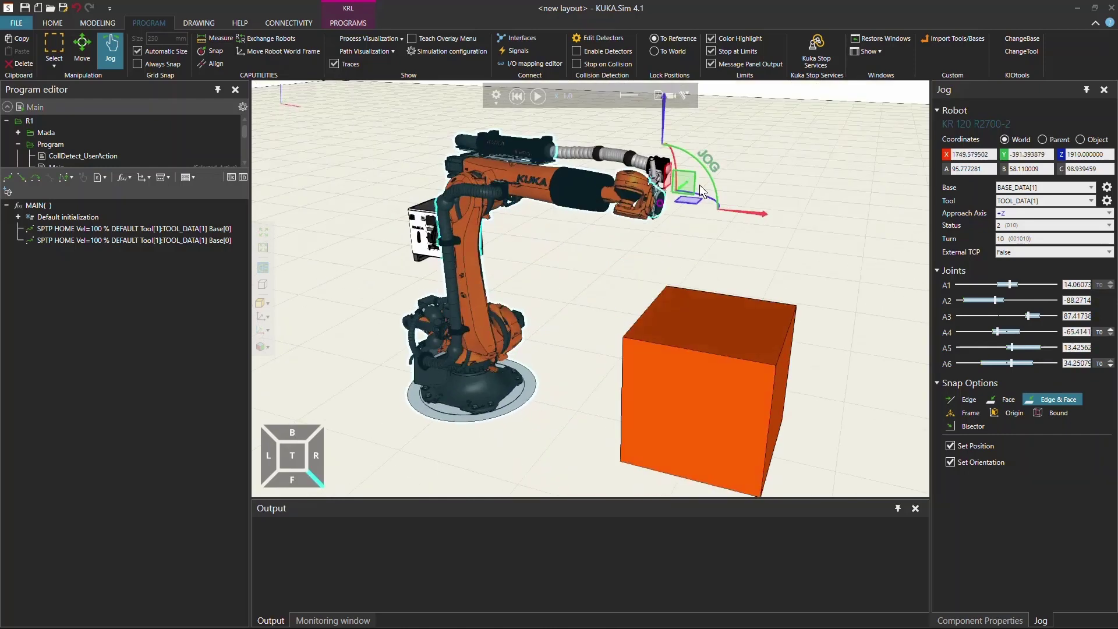
{"action": "left_click_drag", "start_coordinate": [686, 177], "coordinate": [689, 228]}
{"action": "right_click_drag", "start_coordinate": [705, 261], "coordinate": [640, 317], "text": "ctrl"}
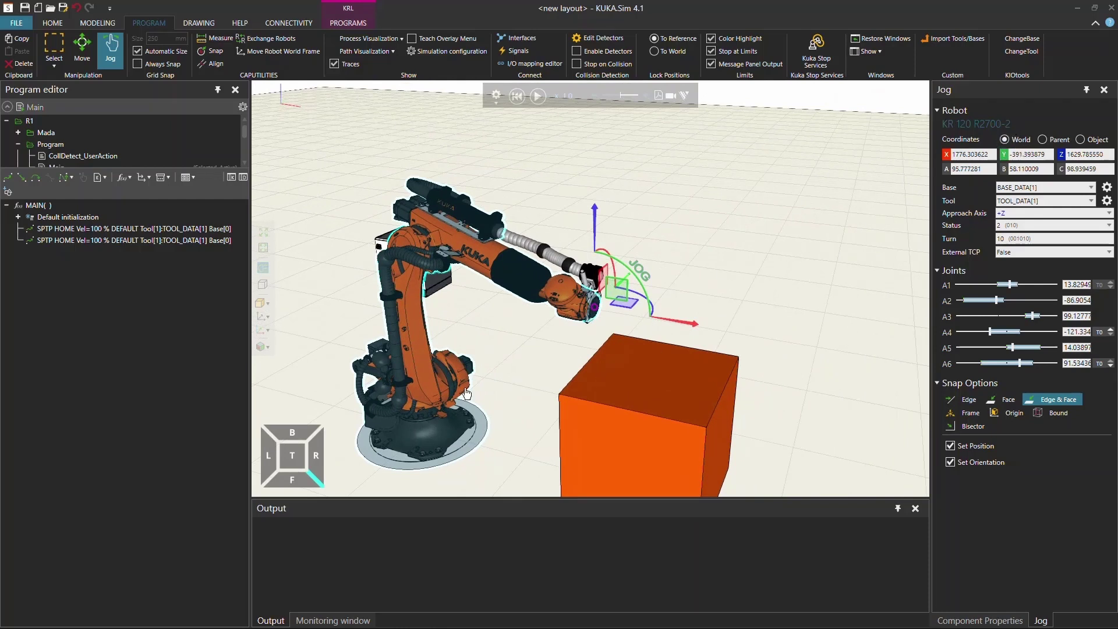
Step: Rotate the whole robot base by 30°, then go back to jogging the tool
{"action": "left_click", "coordinate": [83, 45]}
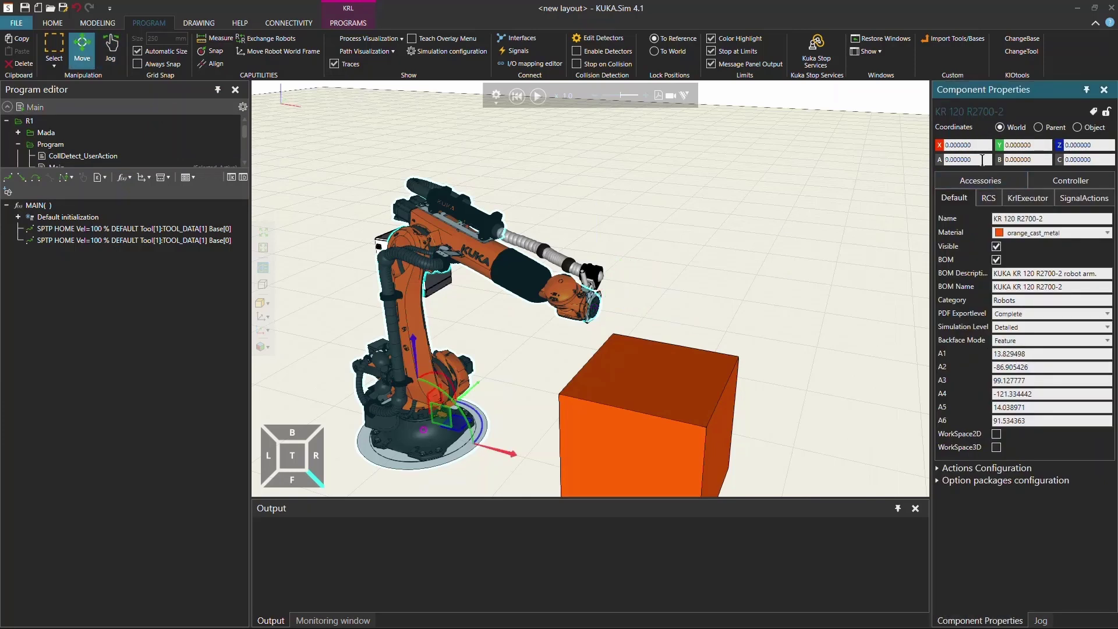
{"action": "key", "text": "Return"}
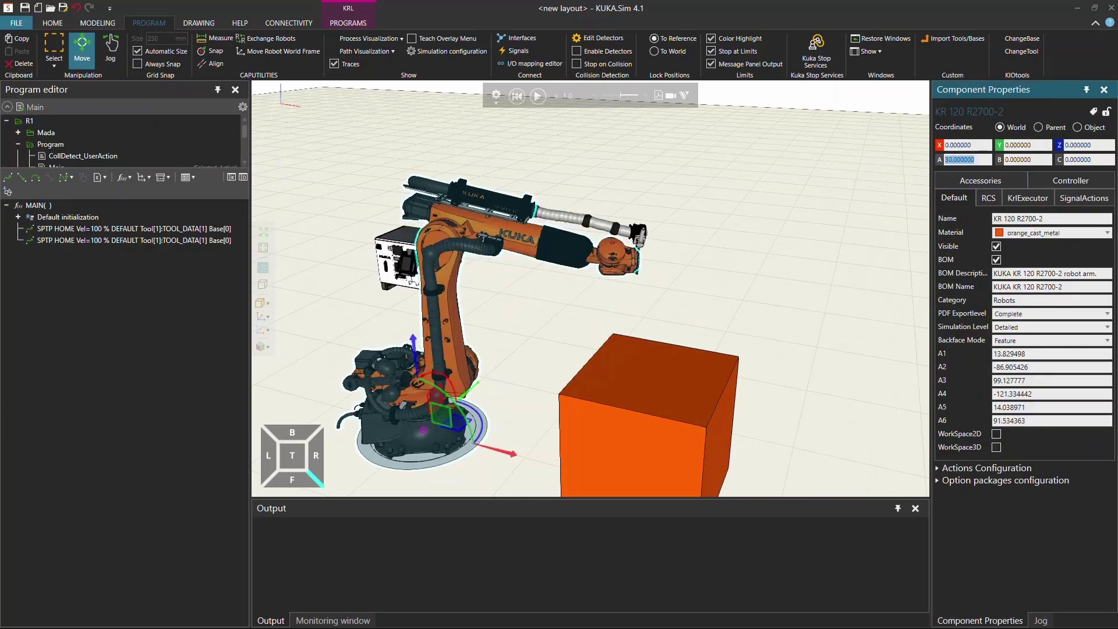
{"action": "left_click", "coordinate": [111, 58]}
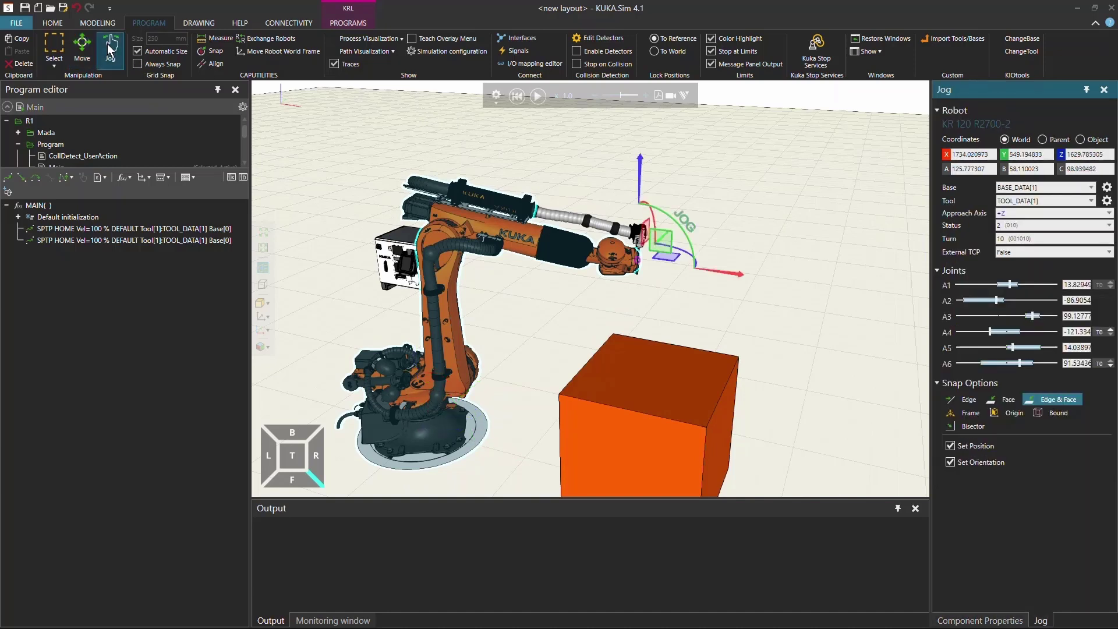
Step: Switch Jog to Parent coordinates and move the tool along the parent X axis
{"action": "right_click_drag", "start_coordinate": [709, 304], "coordinate": [649, 302]}
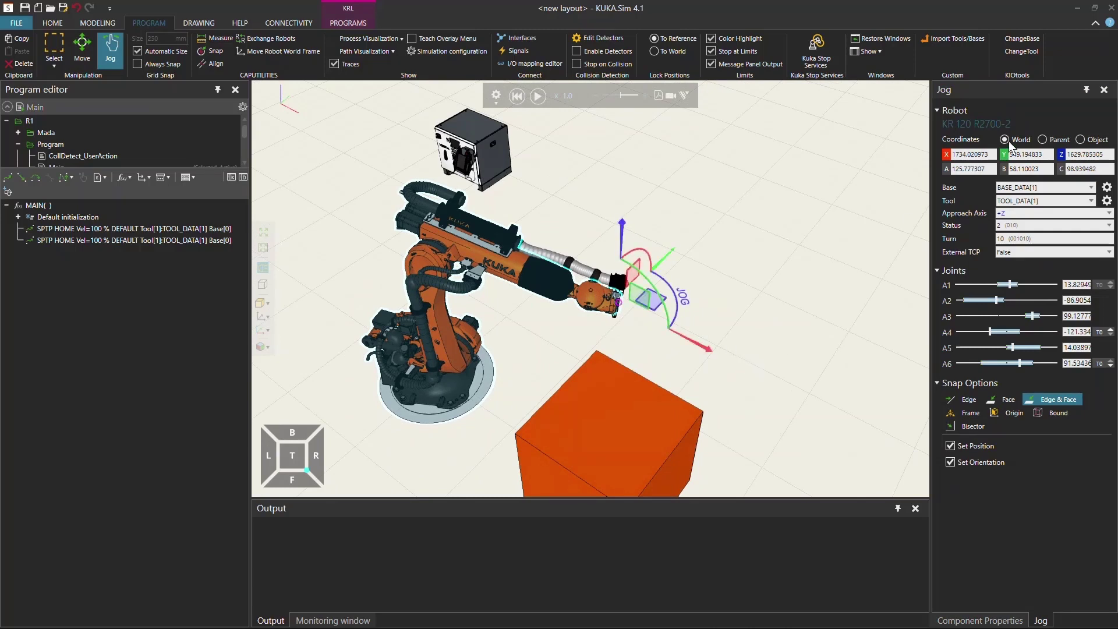
{"action": "left_click", "coordinate": [1045, 138]}
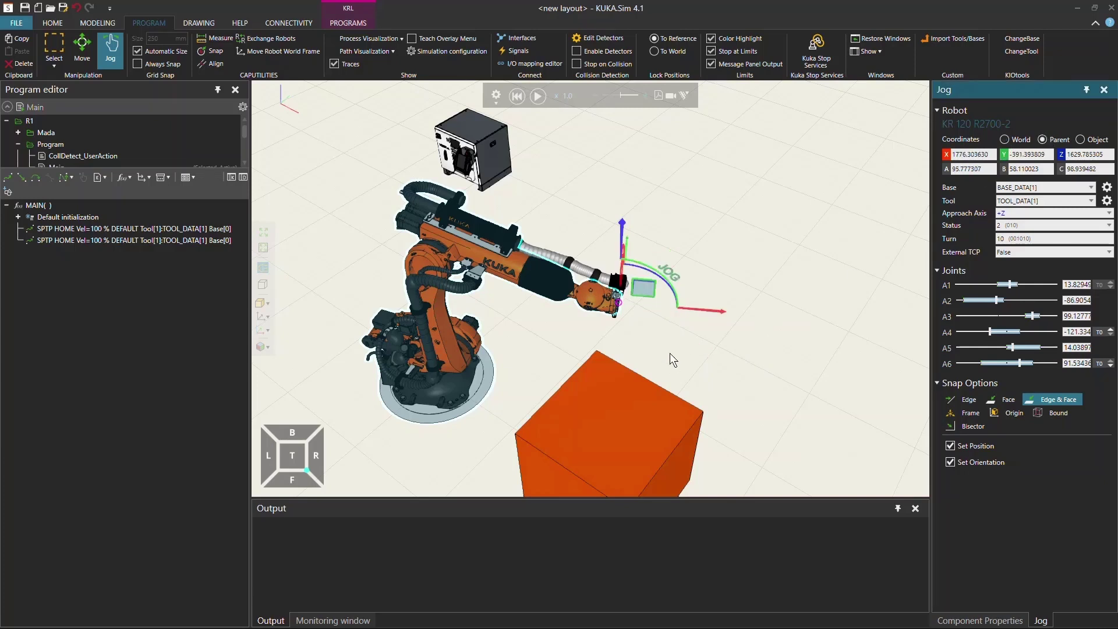
{"action": "mouse_move", "coordinate": [671, 357]}
{"action": "right_mouse_down"}
{"action": "mouse_move", "coordinate": [624, 350]}
{"action": "mouse_move", "coordinate": [658, 351]}
{"action": "right_mouse_up"}
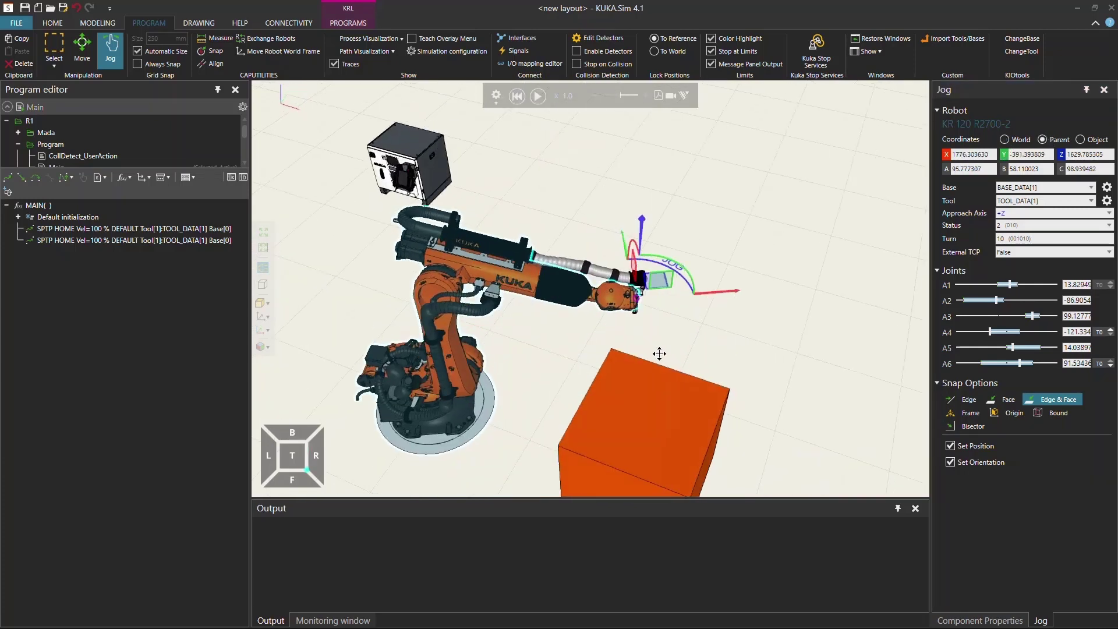
{"action": "left_click_drag", "start_coordinate": [708, 296], "coordinate": [626, 323]}
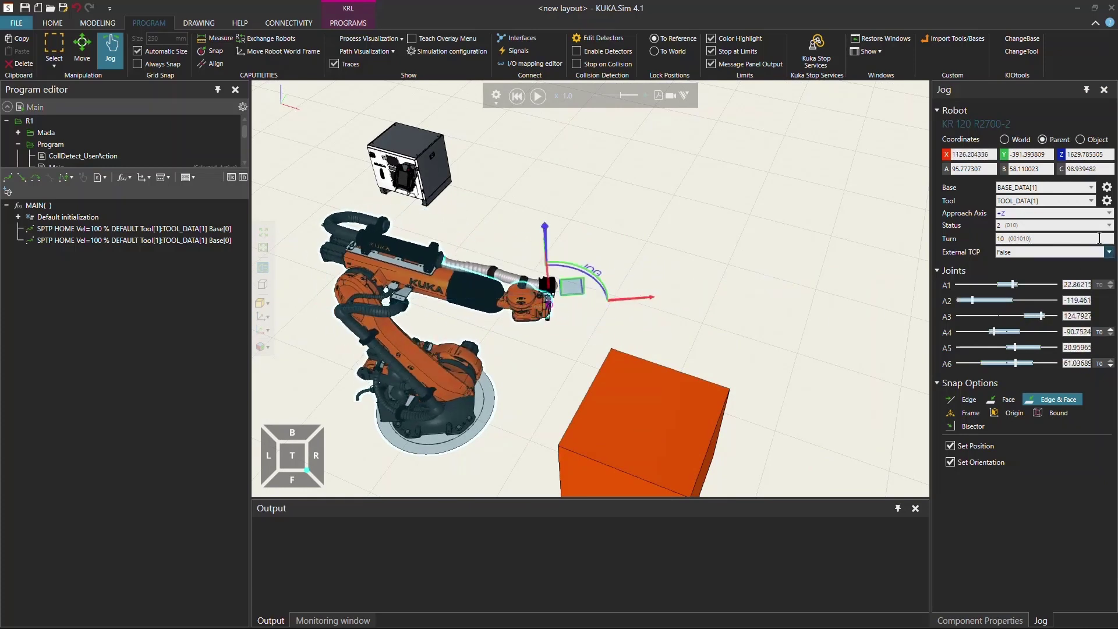
Step: Rotate the tool about A in Object and Parent frames, ending in Object coordinates at A -165.0
{"action": "left_click", "coordinate": [1080, 140]}
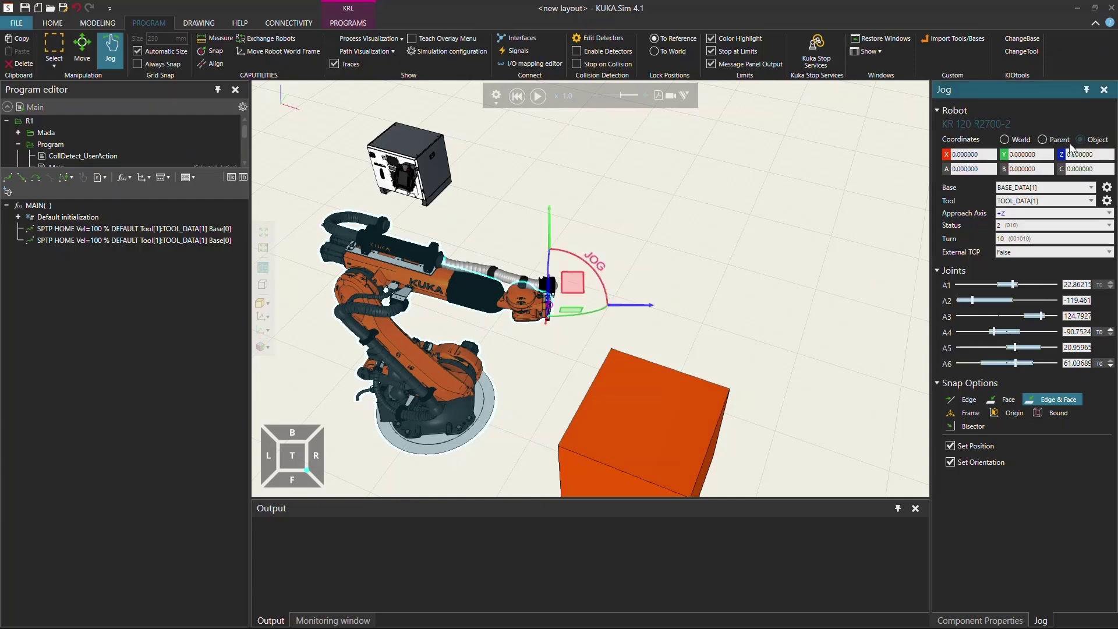
{"action": "mouse_move", "coordinate": [627, 329]}
{"action": "right_mouse_down"}
{"action": "mouse_move", "coordinate": [594, 332]}
{"action": "mouse_move", "coordinate": [624, 341]}
{"action": "right_mouse_up"}
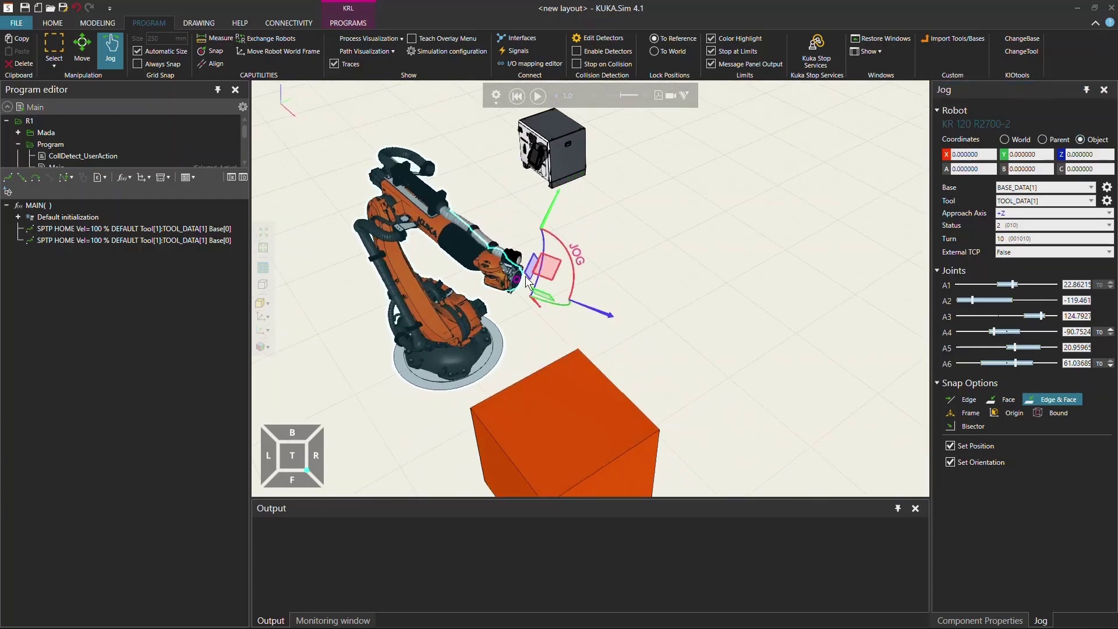
{"action": "left_click_drag", "start_coordinate": [543, 239], "coordinate": [460, 339]}
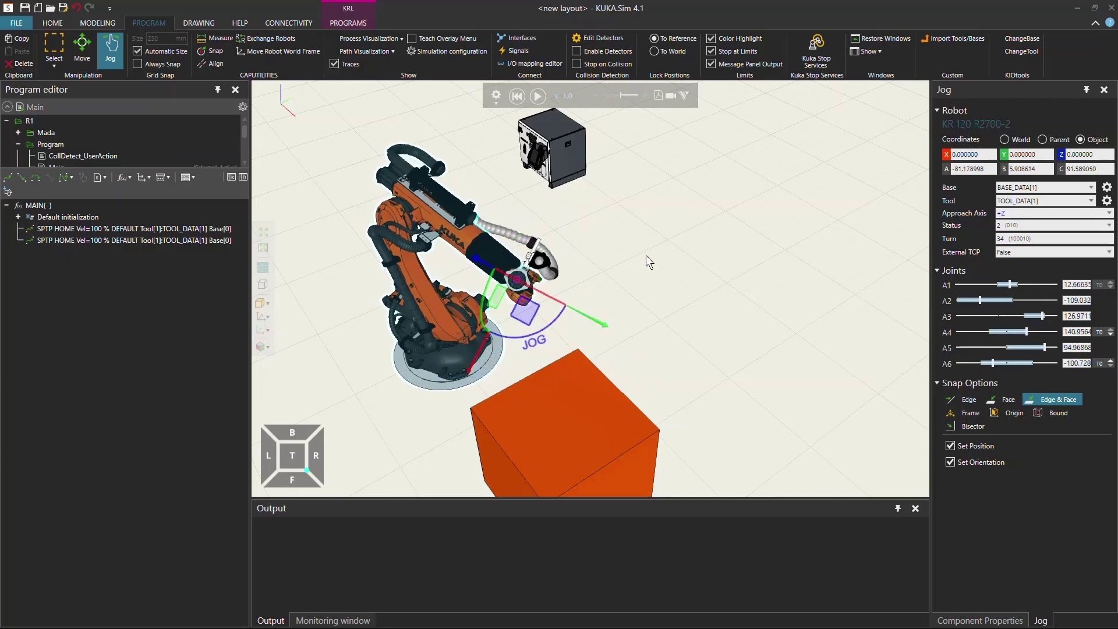
{"action": "left_click", "coordinate": [1043, 140]}
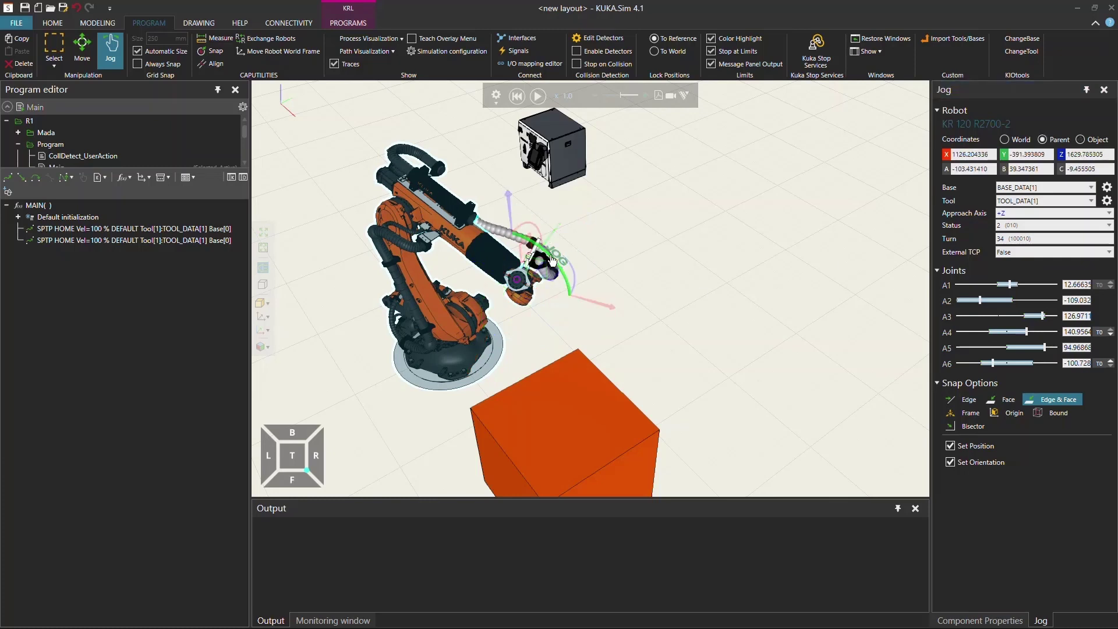
{"action": "left_click_drag", "start_coordinate": [566, 283], "coordinate": [562, 367]}
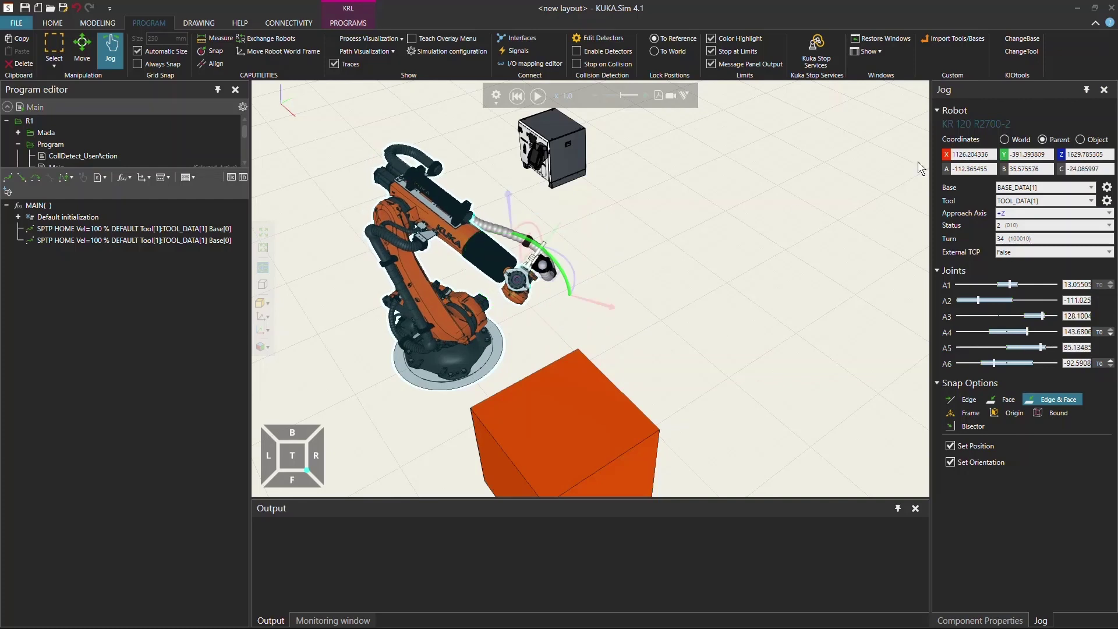
{"action": "left_click", "coordinate": [1081, 139]}
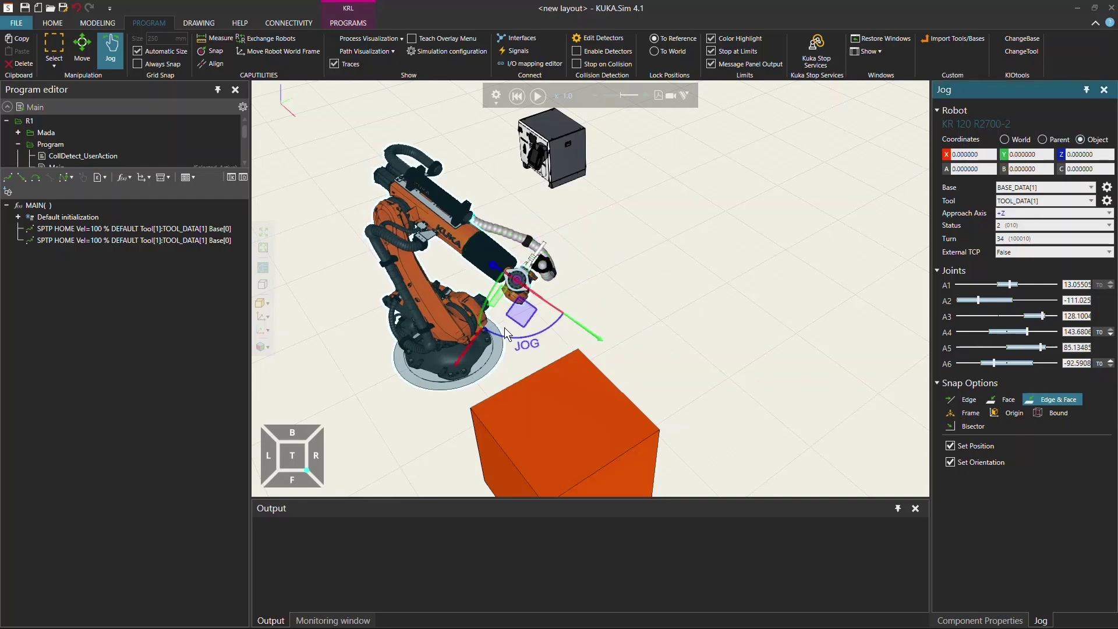
{"action": "mouse_move", "coordinate": [505, 335]}
{"action": "left_mouse_down"}
{"action": "mouse_move", "coordinate": [550, 309]}
{"action": "mouse_move", "coordinate": [497, 286]}
{"action": "mouse_move", "coordinate": [501, 340]}
{"action": "left_mouse_up"}
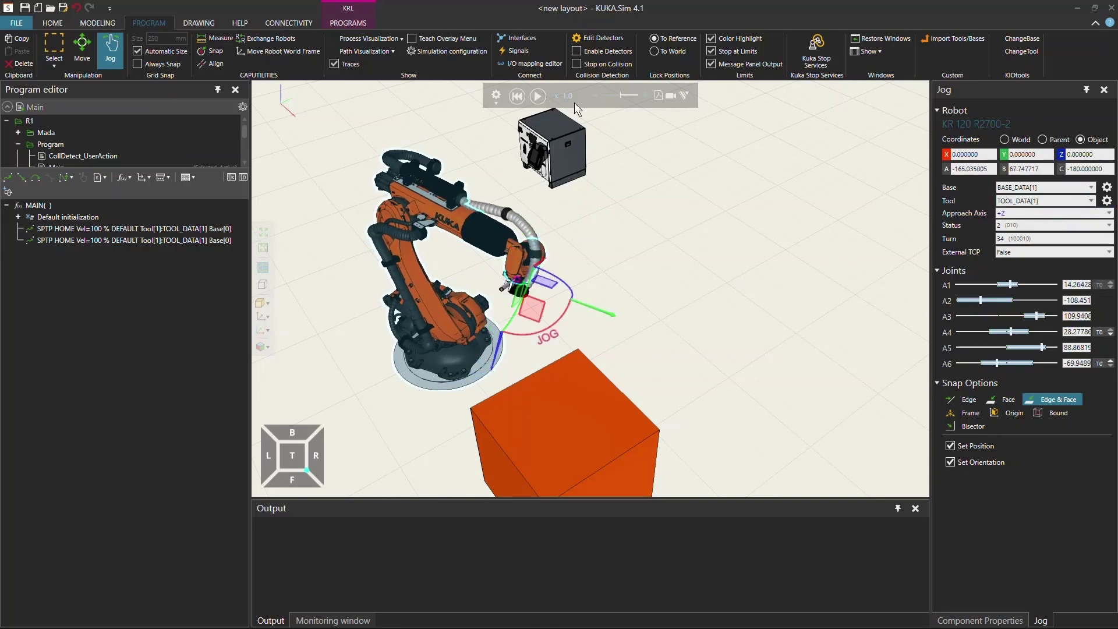
Step: Reset the robot to home, then in Parent coordinates move the tool +100 mm in X and +500 mm in Z
{"action": "left_click", "coordinate": [517, 97]}
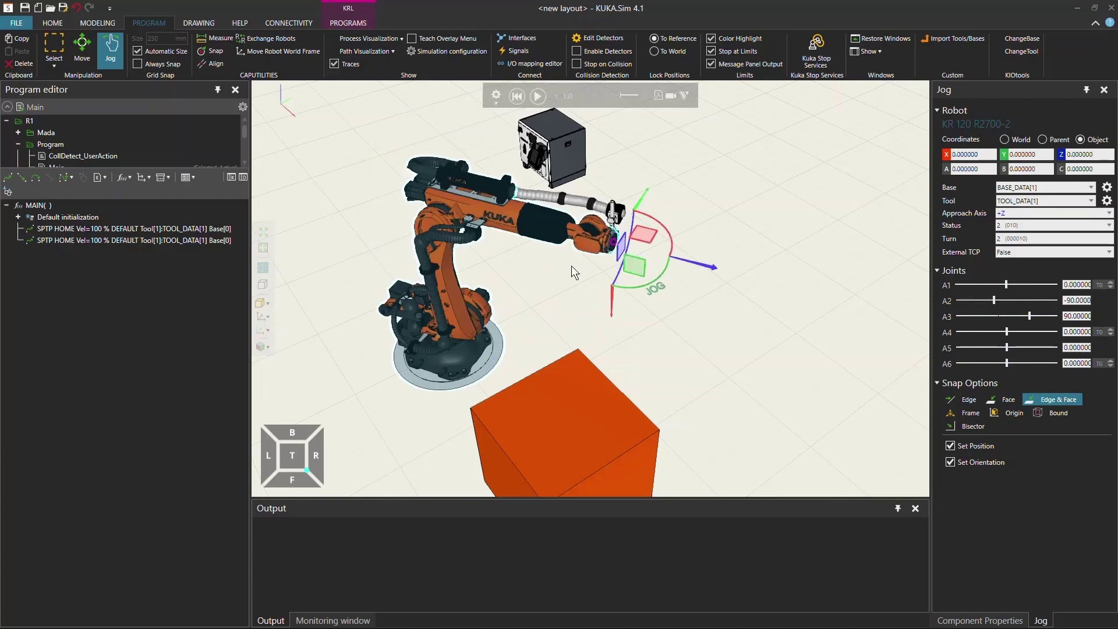
{"action": "right_click_drag", "start_coordinate": [595, 256], "coordinate": [598, 256]}
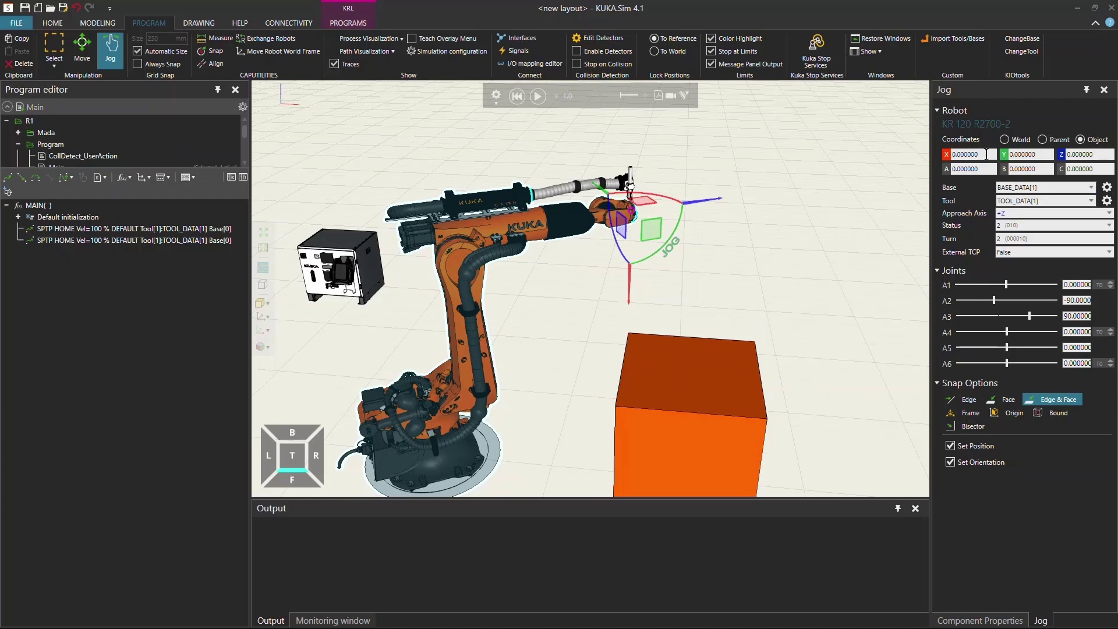
{"action": "left_click", "coordinate": [1041, 140]}
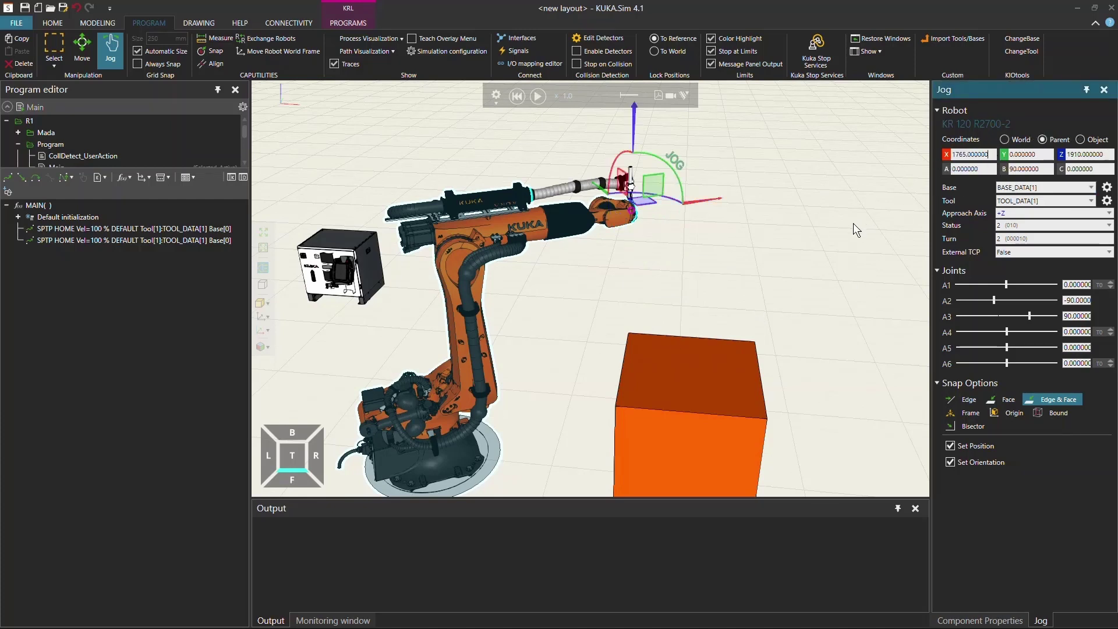
{"action": "type", "text": "+100"}
{"action": "key", "text": "Return"}
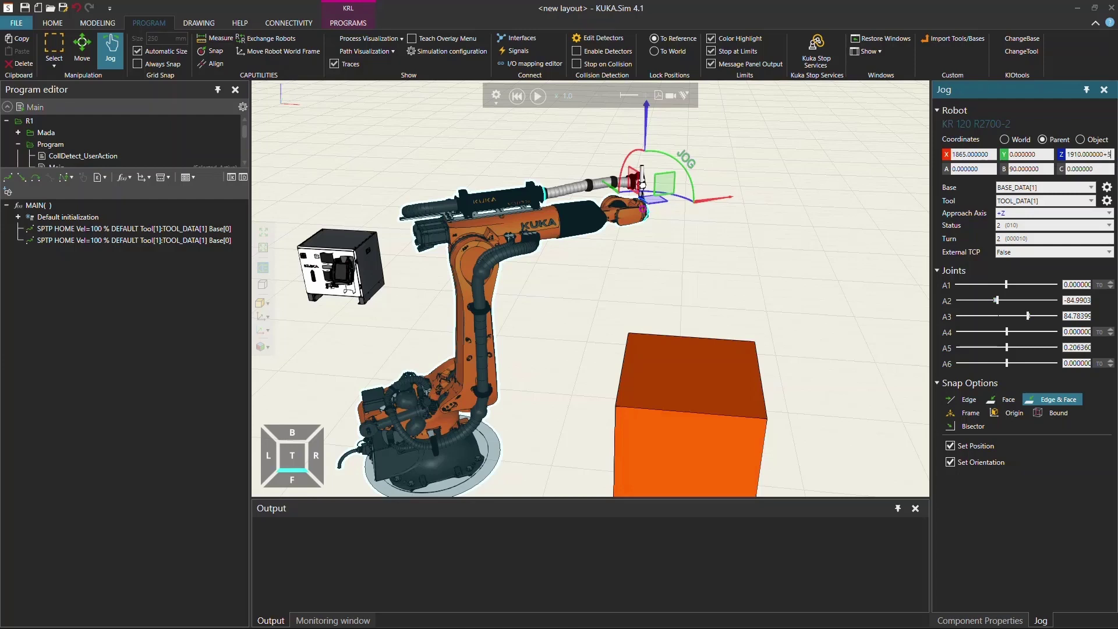
{"action": "key", "text": "Return"}
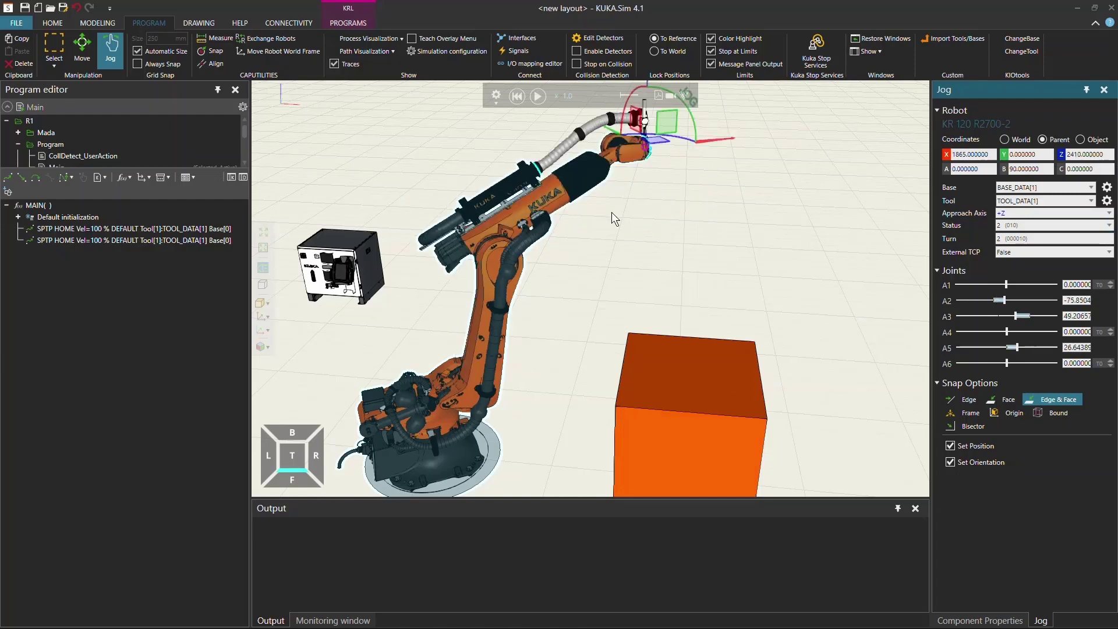
Step: Drag the tool flange down onto the top of the block
{"action": "right_click_drag", "start_coordinate": [615, 218], "coordinate": [625, 252]}
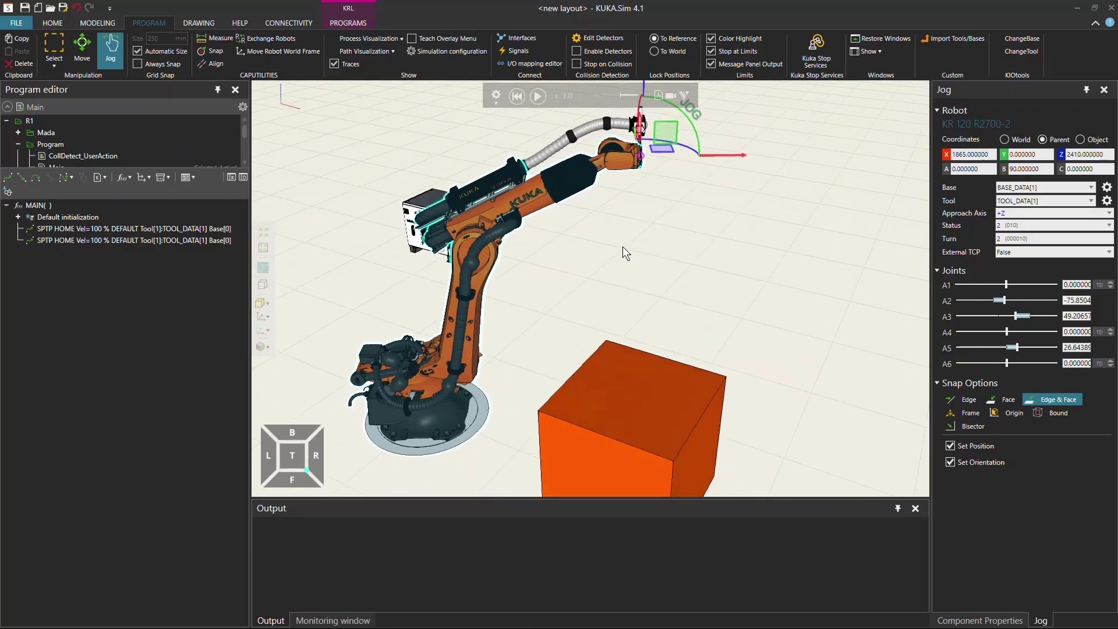
{"action": "left_click", "coordinate": [640, 157]}
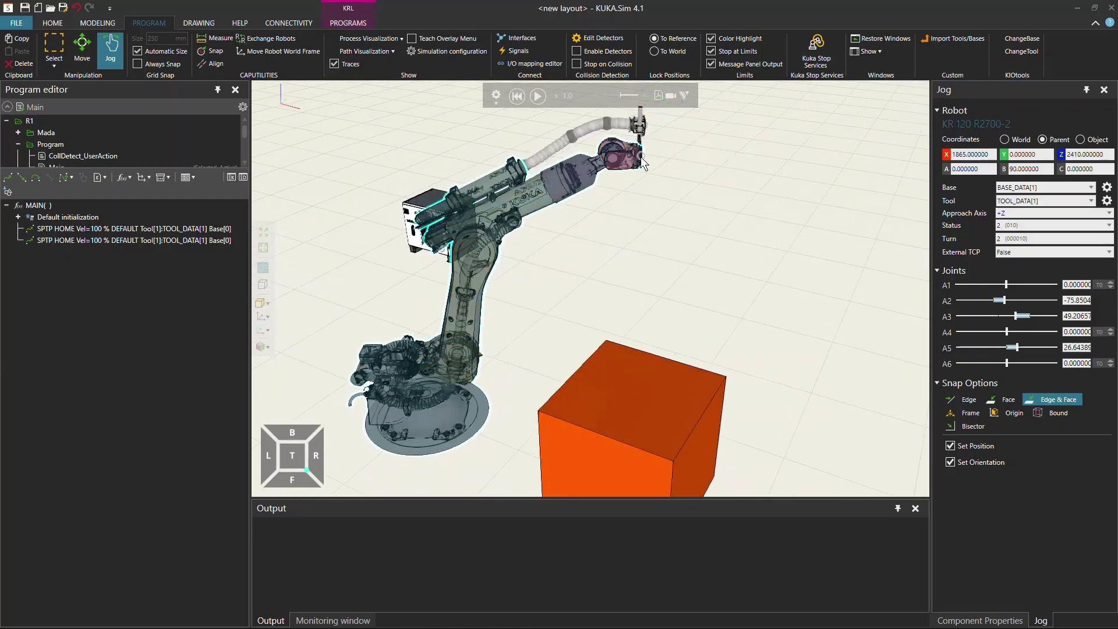
{"action": "left_click_drag", "start_coordinate": [642, 162], "coordinate": [632, 364]}
Step: Reset the robot and snap its tool onto the block's top face
{"action": "left_click", "coordinate": [518, 98]}
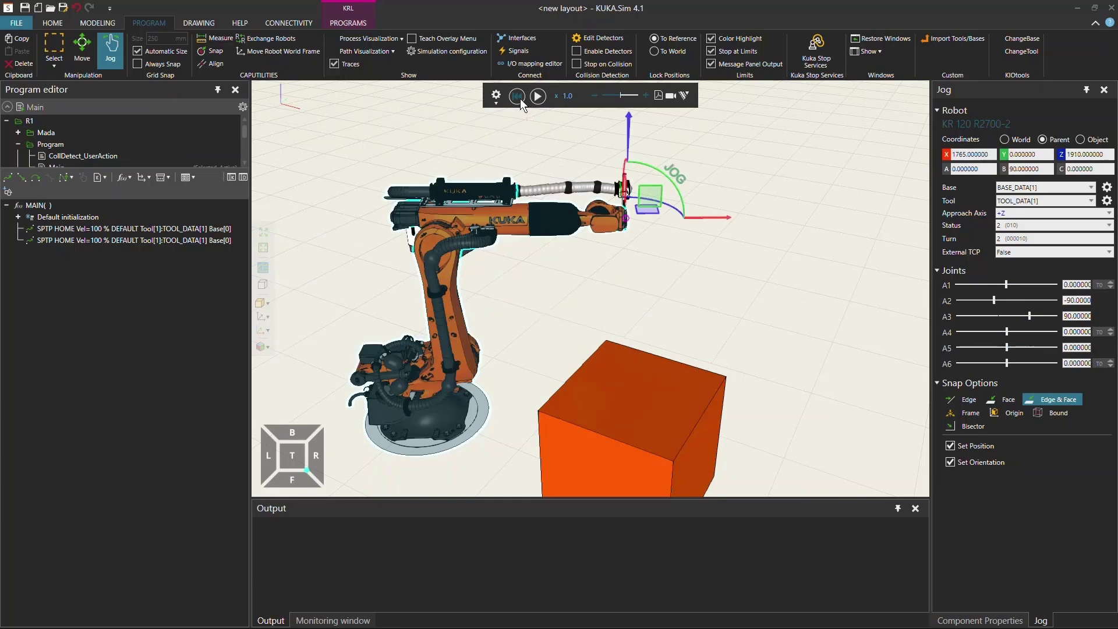
{"action": "left_click", "coordinate": [205, 51]}
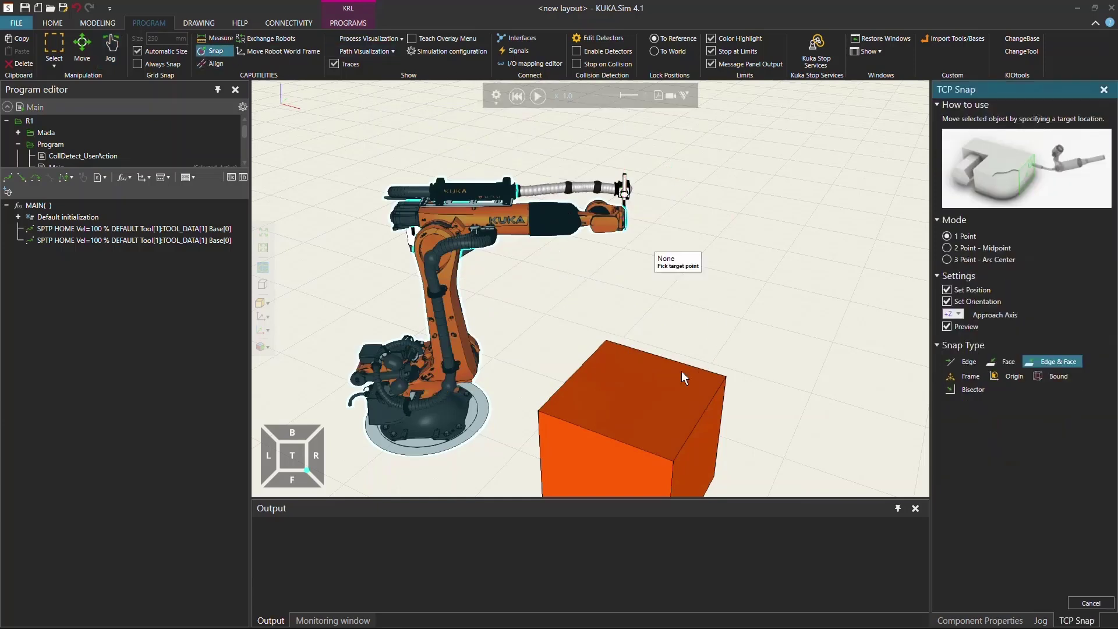
{"action": "left_click", "coordinate": [607, 396]}
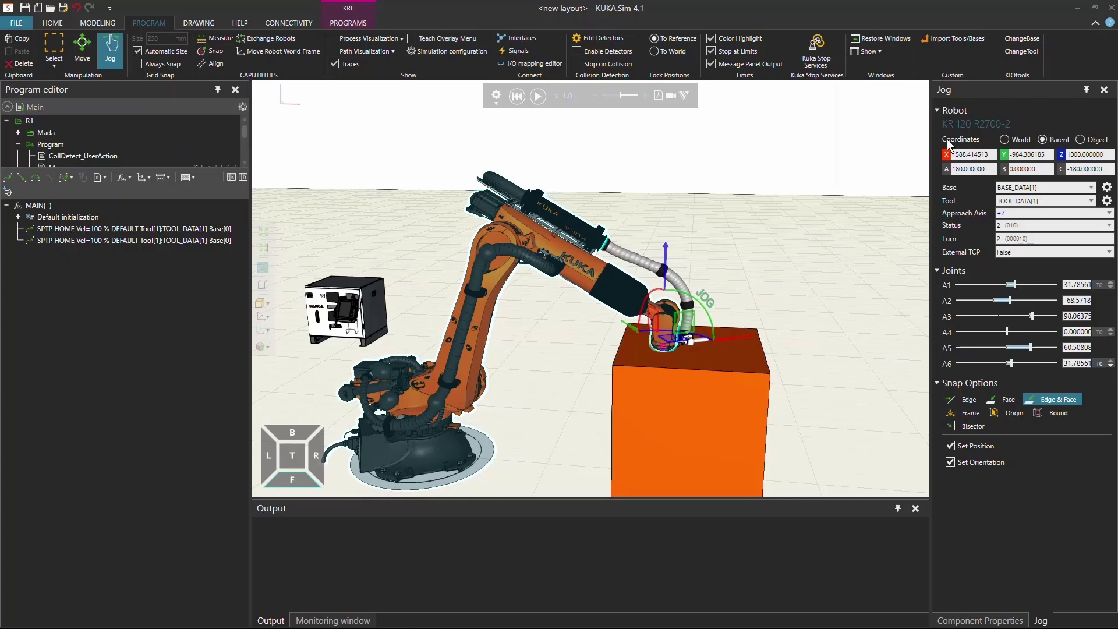
Step: In World coordinates, reset the robot and swing it about 46.8° around its base (A1)
{"action": "left_click", "coordinate": [1010, 141]}
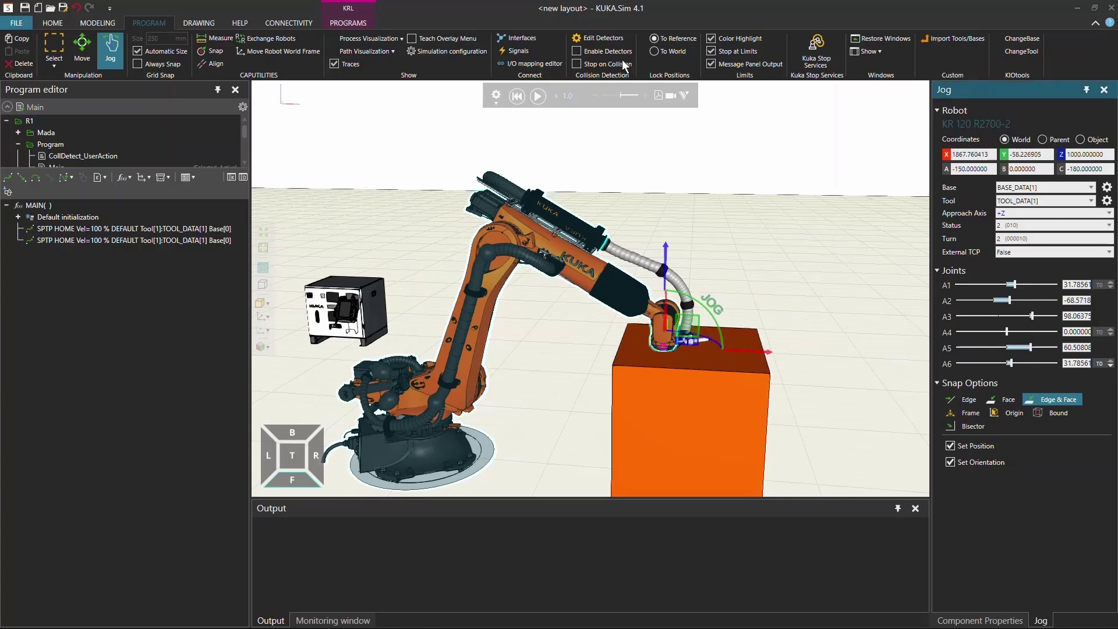
{"action": "left_click", "coordinate": [516, 96]}
{"action": "right_click_drag", "start_coordinate": [592, 307], "coordinate": [588, 312]}
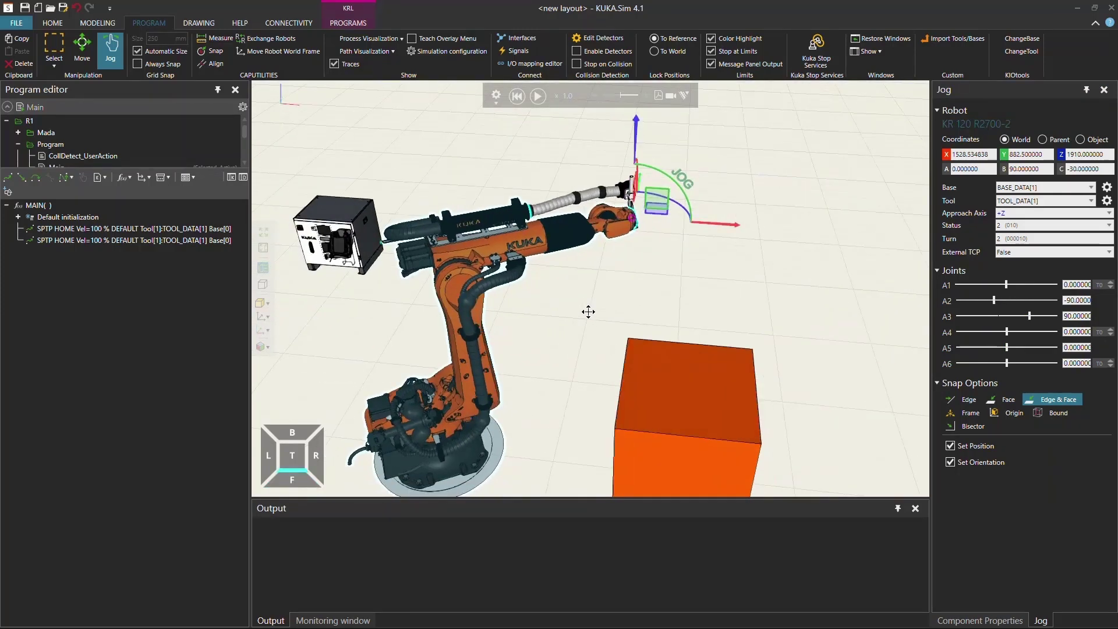
{"action": "left_click_drag", "start_coordinate": [446, 433], "coordinate": [449, 255]}
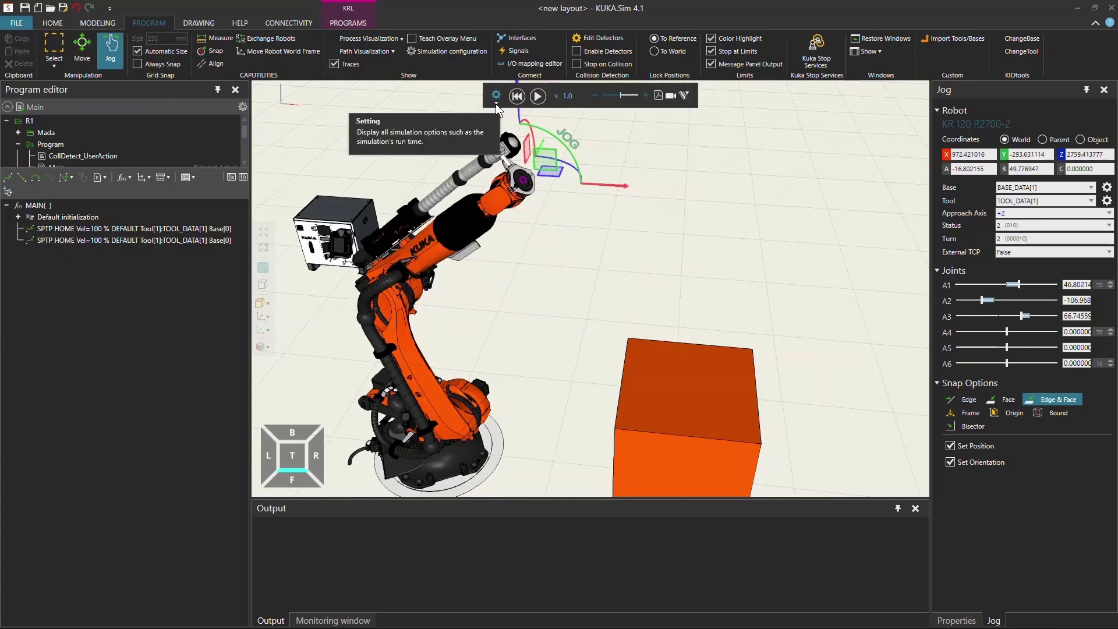
Step: Save the current pose as the start state, stretch the arm out, then Reset back to it
{"action": "left_click", "coordinate": [497, 105]}
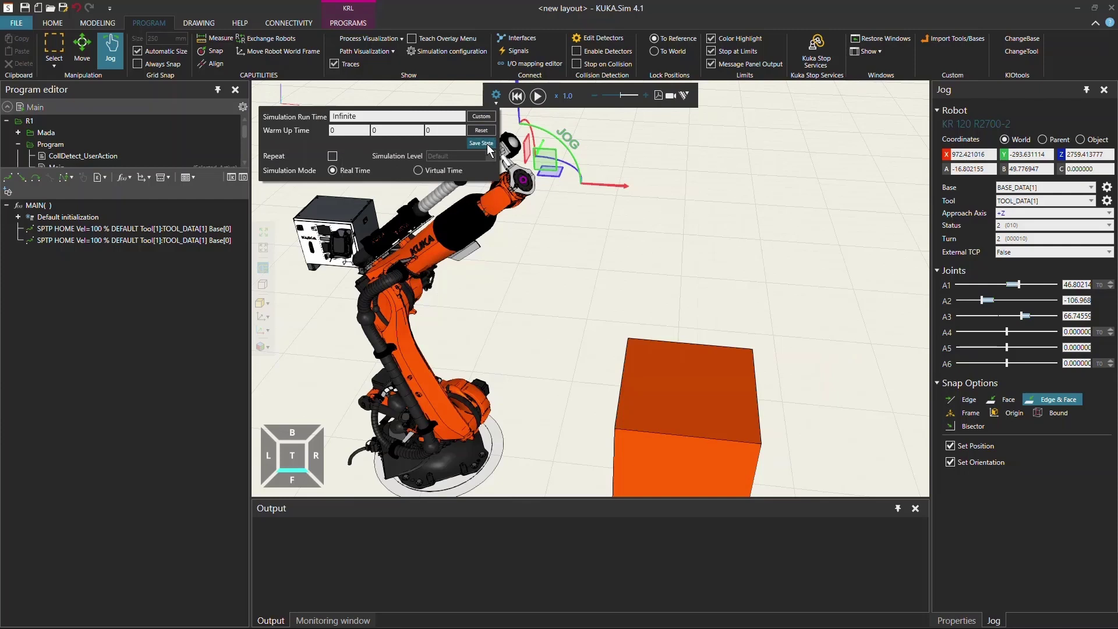
{"action": "left_click", "coordinate": [568, 187]}
{"action": "left_click_drag", "start_coordinate": [581, 167], "coordinate": [621, 193]}
{"action": "left_click_drag", "start_coordinate": [554, 170], "coordinate": [716, 210]}
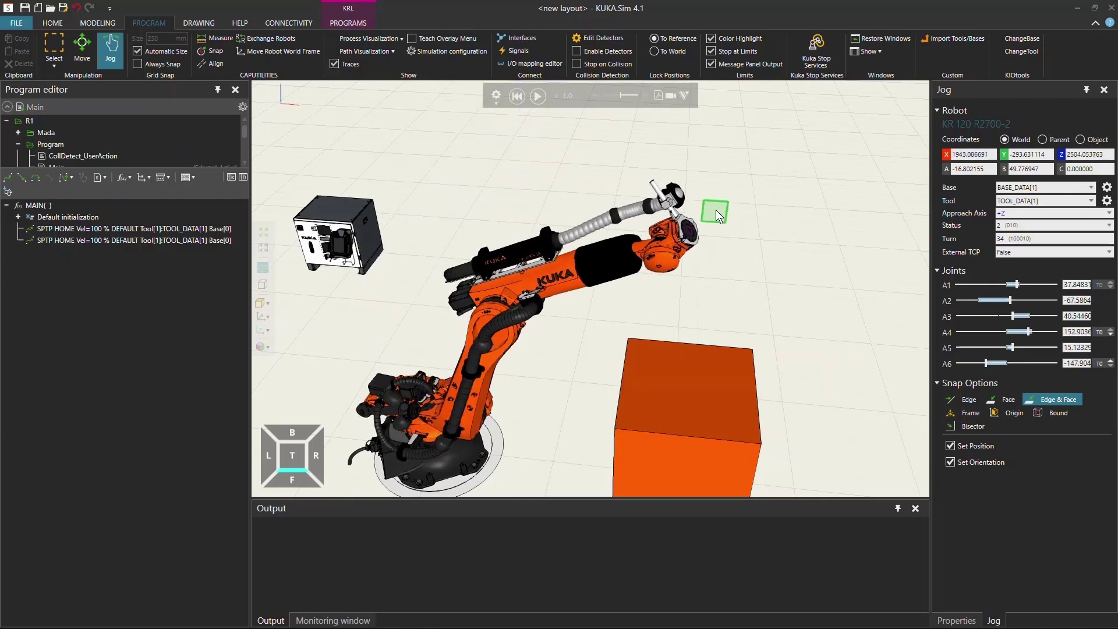
{"action": "left_click", "coordinate": [517, 97]}
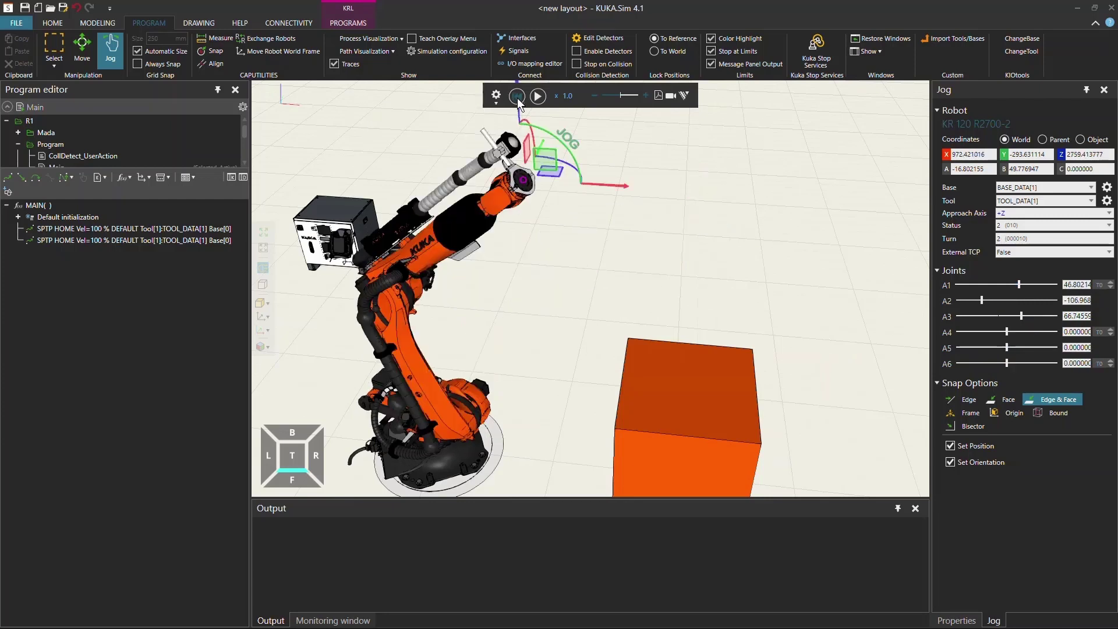
{"action": "right_click_drag", "start_coordinate": [442, 363], "coordinate": [471, 360]}
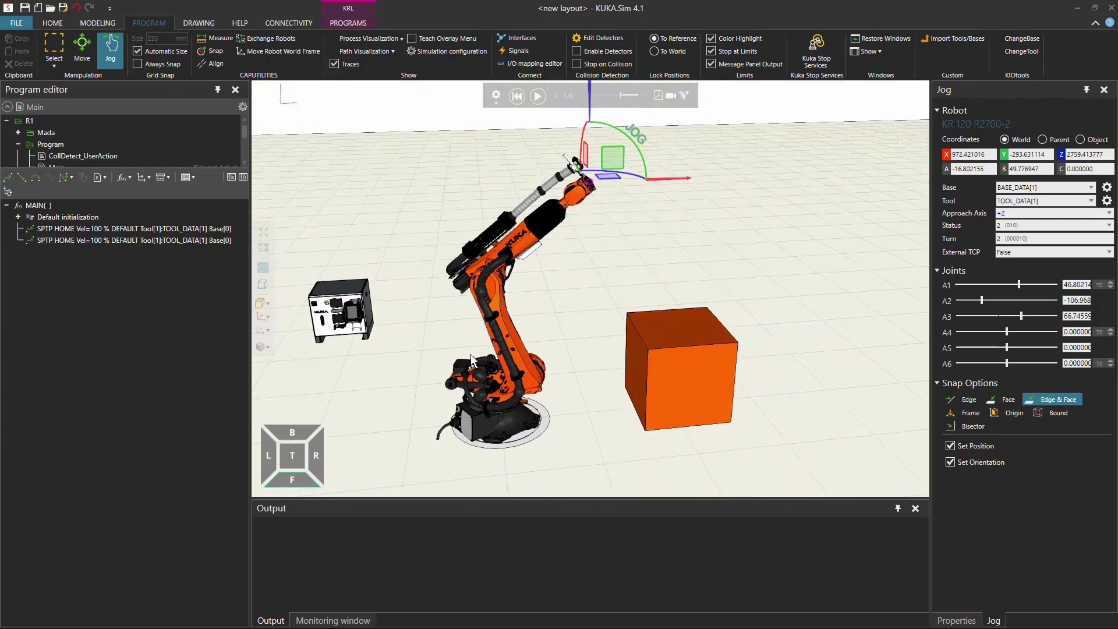